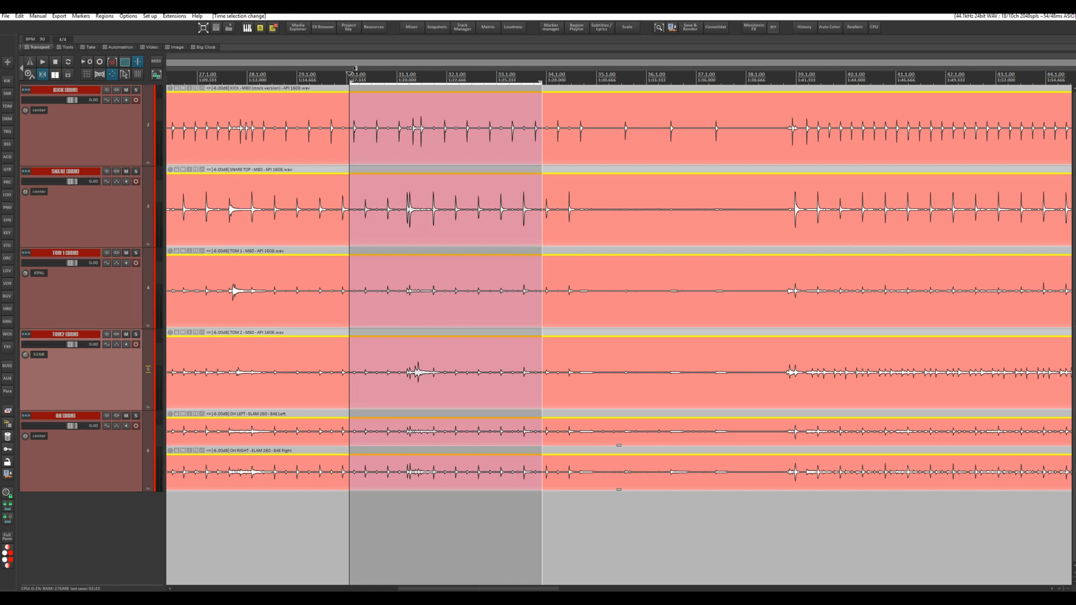
- Audition the selected drum section with all tracks playing, and again with only the OH track soloed
key("space")
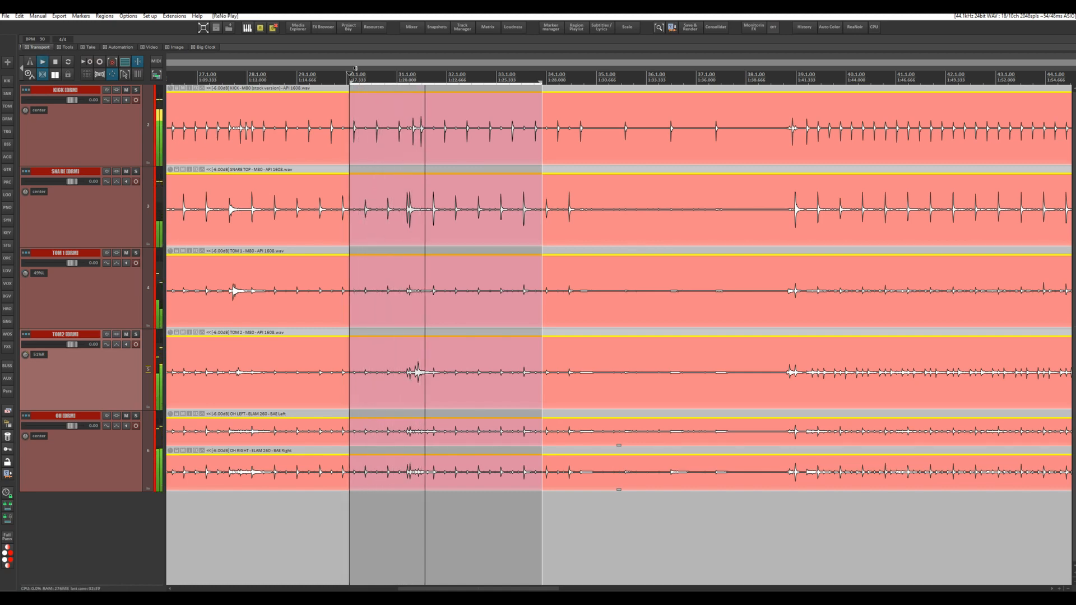
key("space")
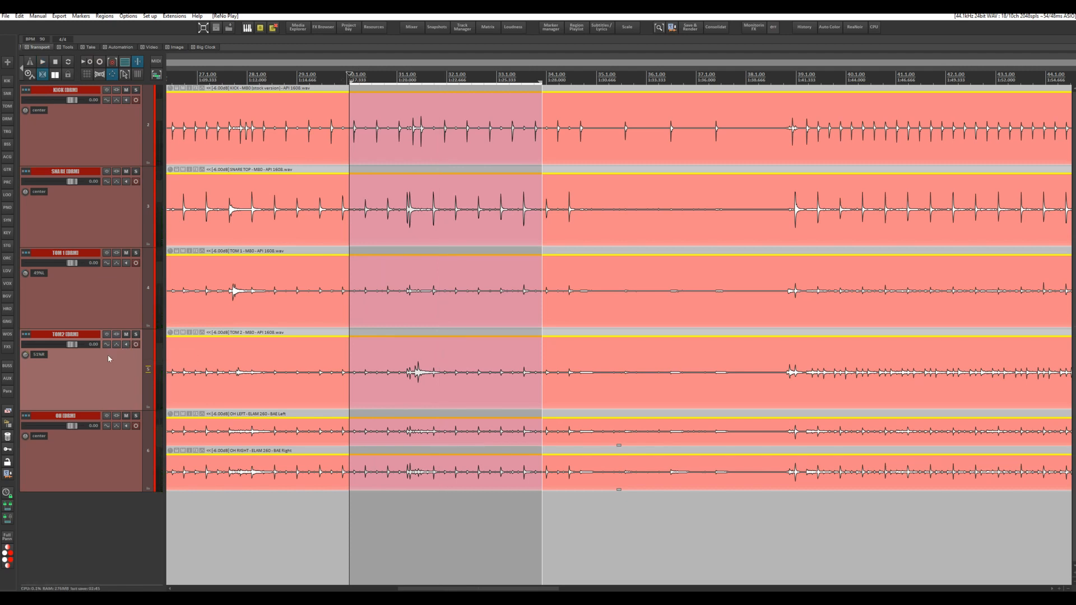
left_click(136, 416)
key("space")
scroll(418, 320, "up", 1)
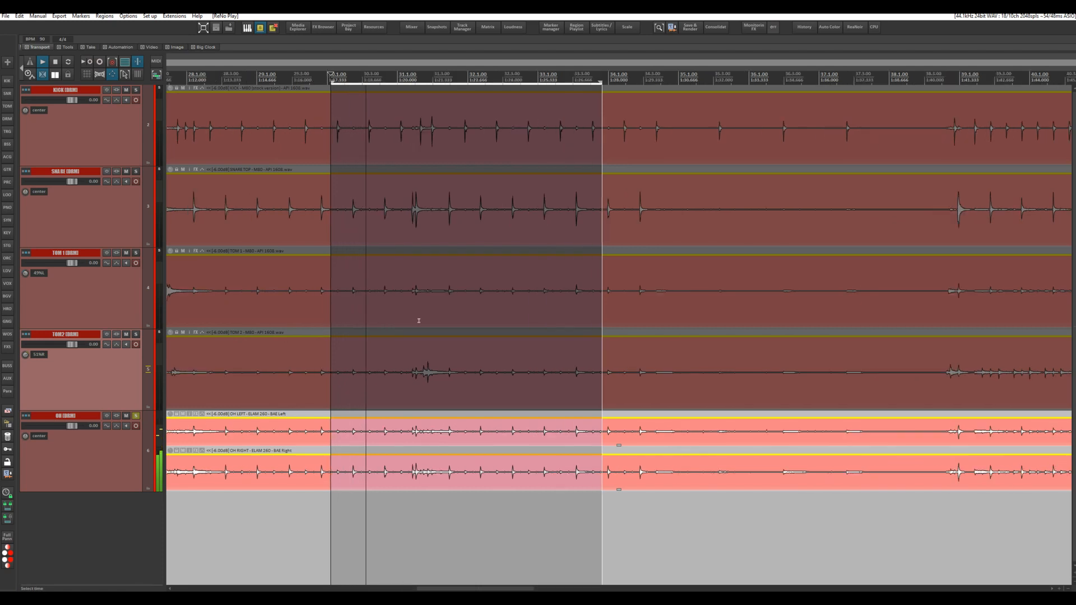
scroll(419, 321, "up", 3)
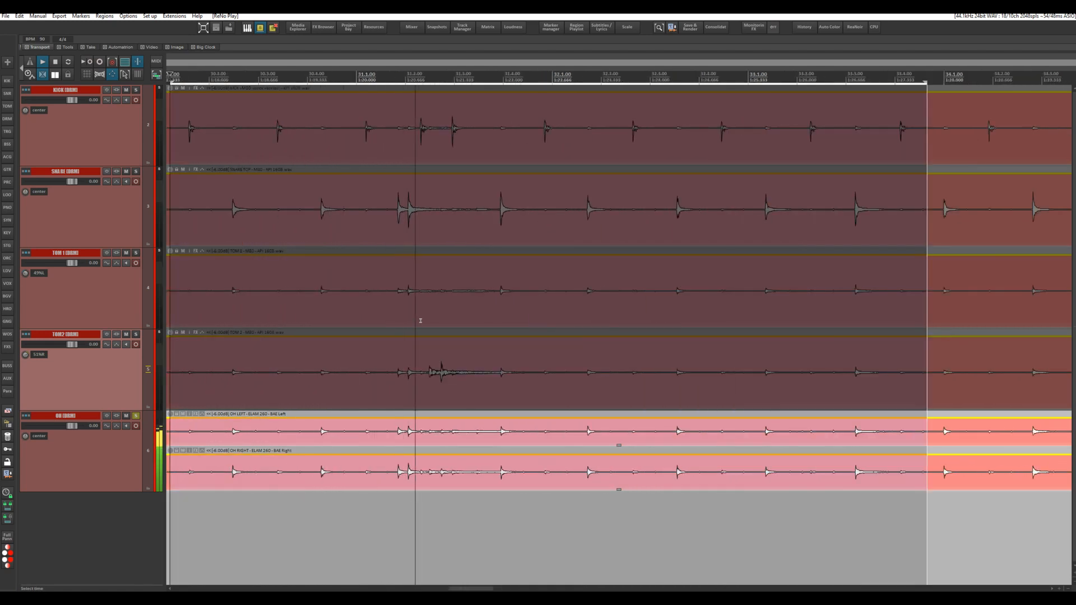
key("space")
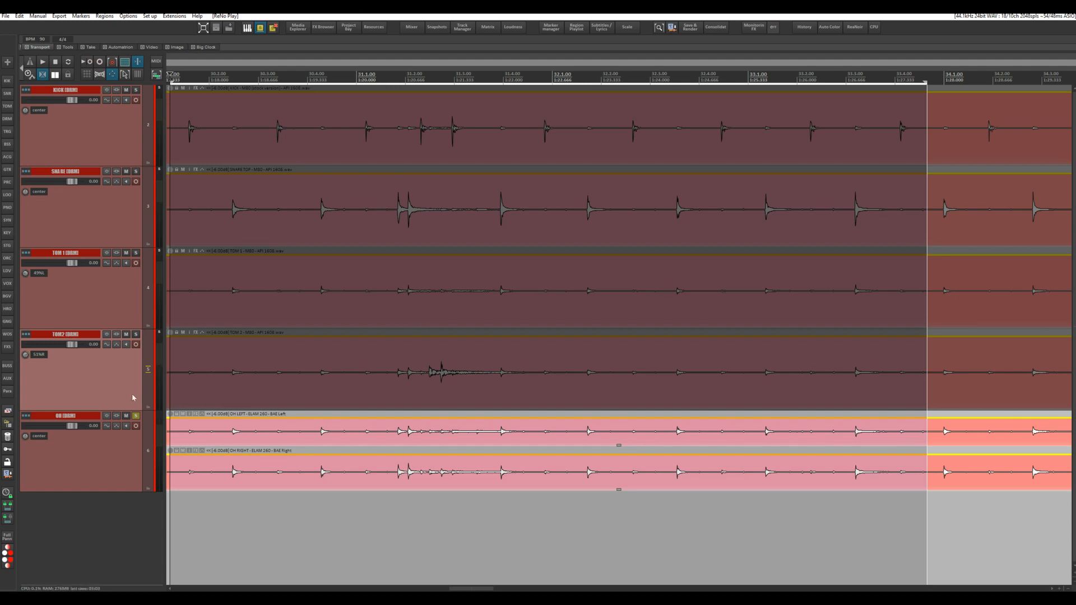
left_click(136, 415)
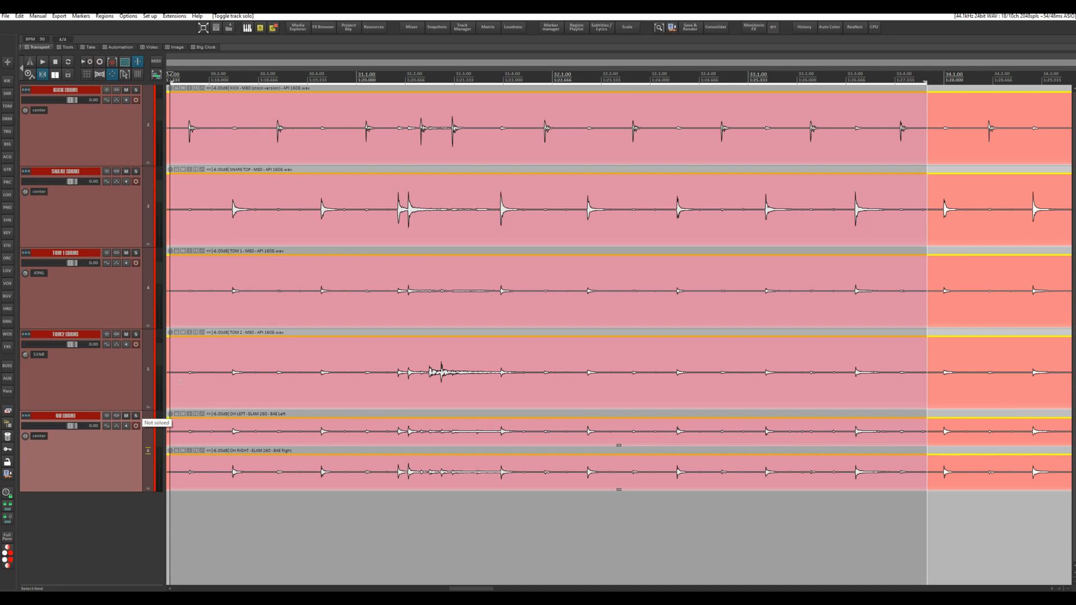
- Raise the TOM2 track volume to 6.00 dB and audition the selected section with all drum tracks
scroll(326, 377, "down", 2)
left_click(84, 378)
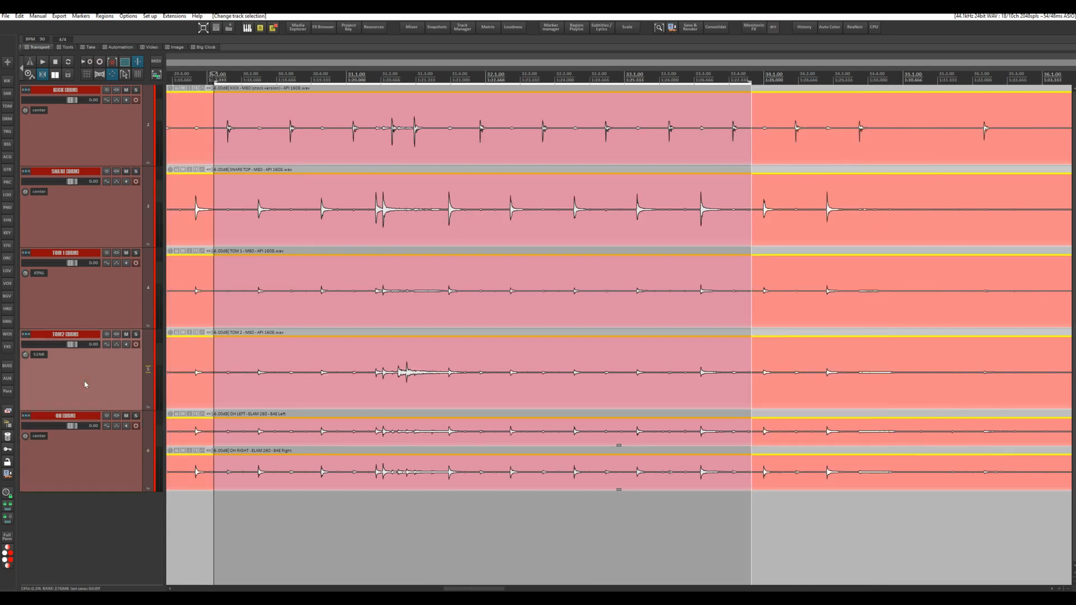
left_click_drag(73, 349, 81, 348)
key("space")
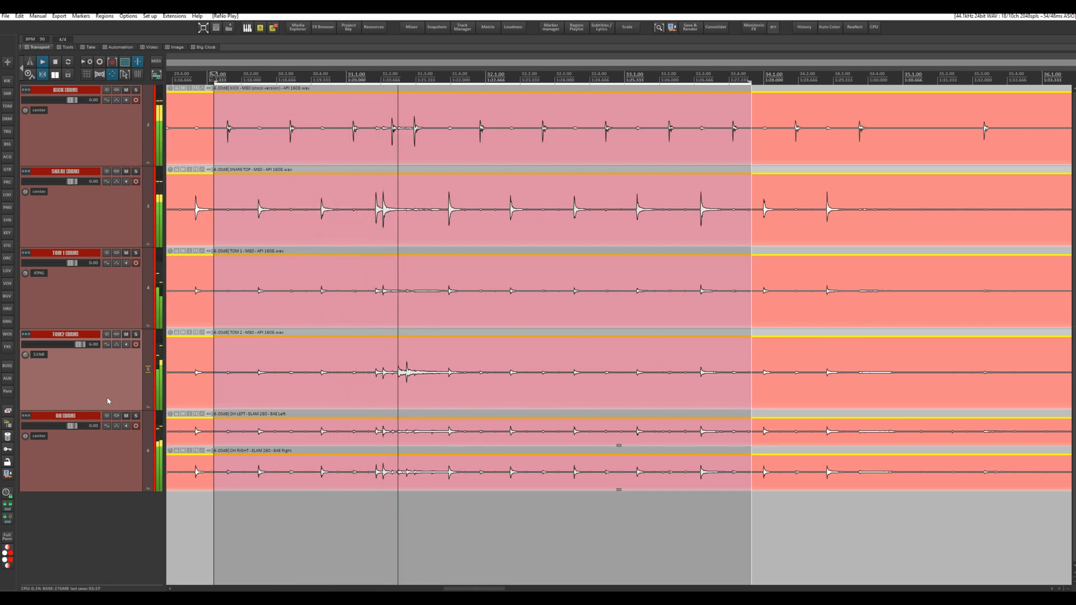
key("space")
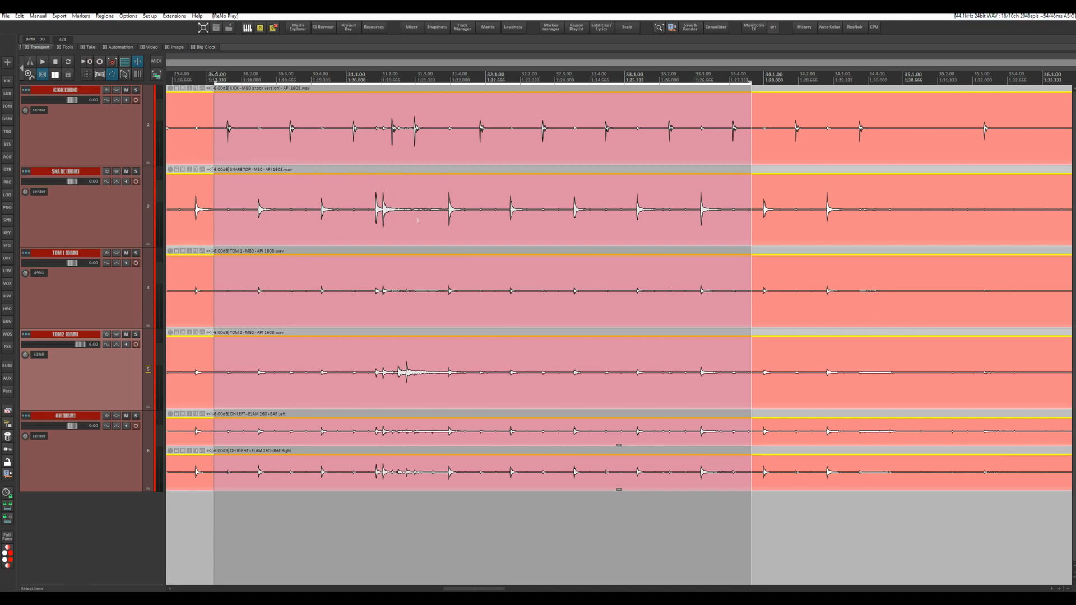
- Play the tom fill from just before bar 31 and compare the drums with TOM2 unmuted and muted
left_click(340, 75)
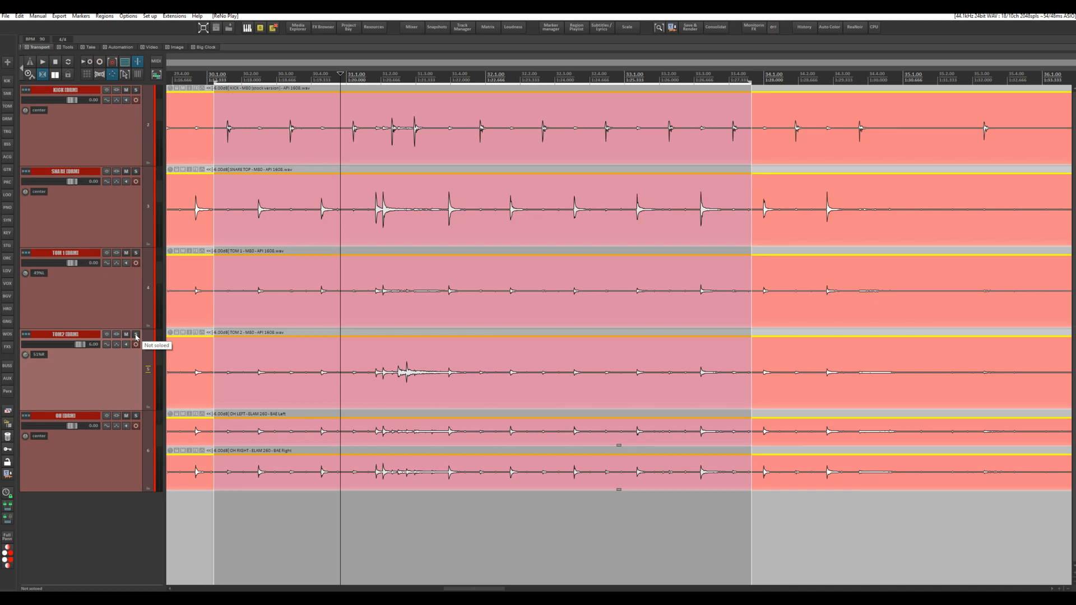
key("space")
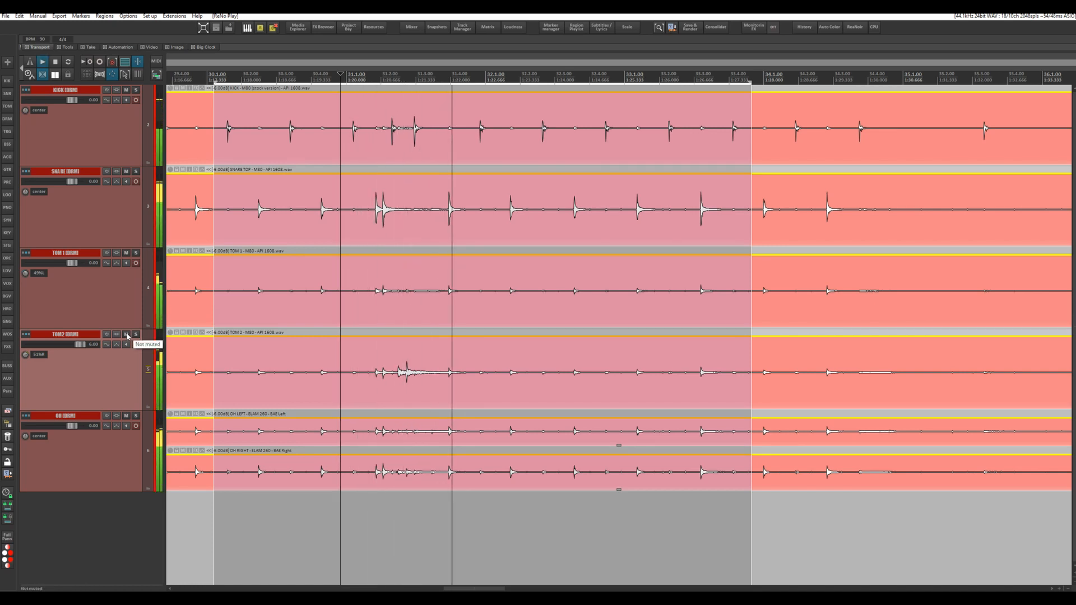
left_click(126, 335)
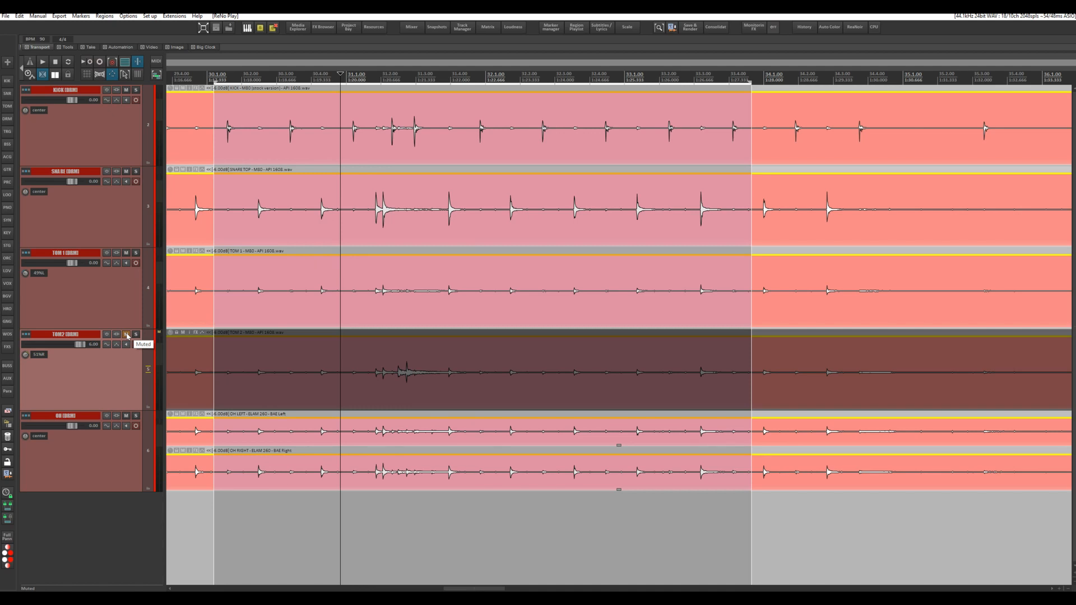
left_click(126, 334)
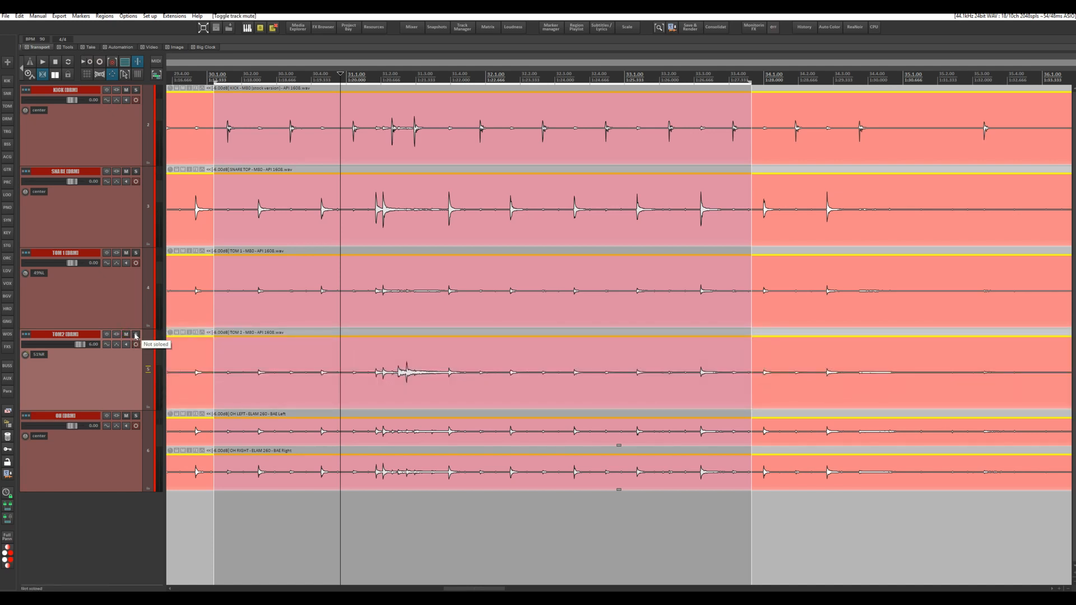
- Solo the TOM2 track and play its fill from just after the start of bar 31
left_click(136, 335)
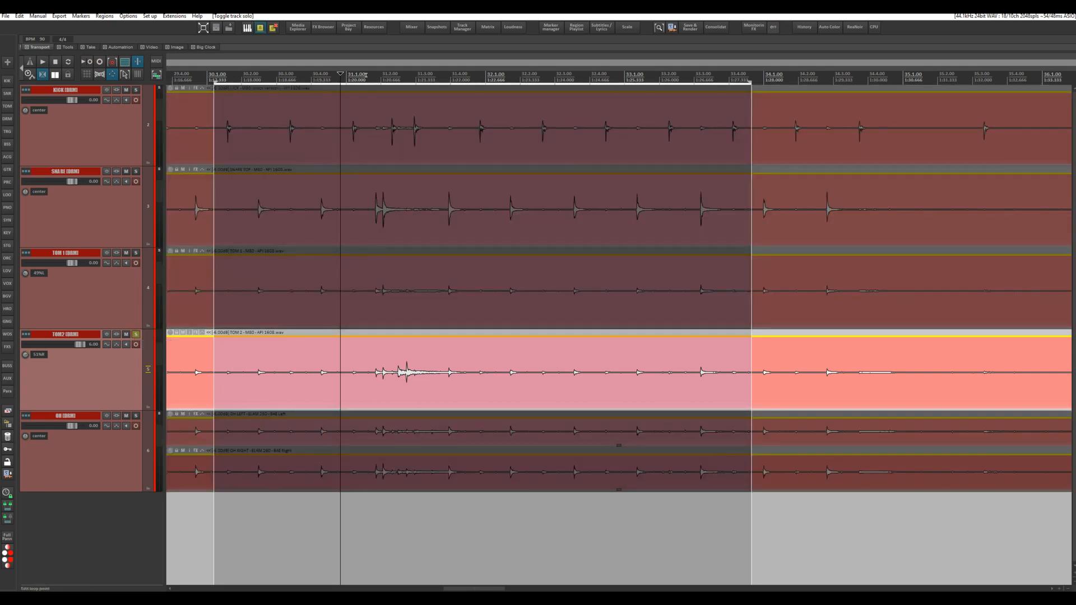
left_click(367, 95)
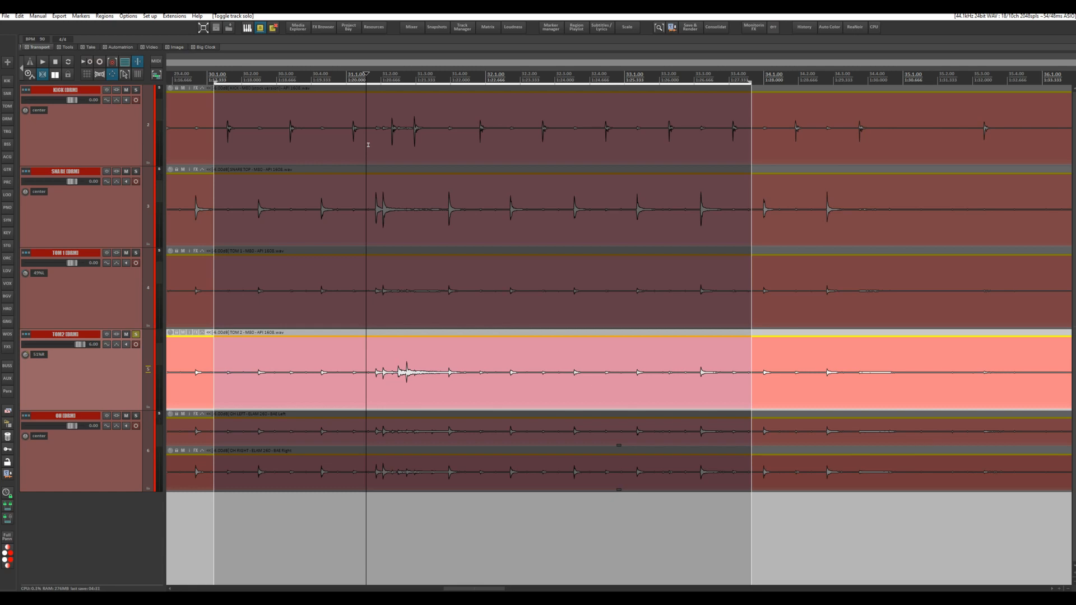
key("space")
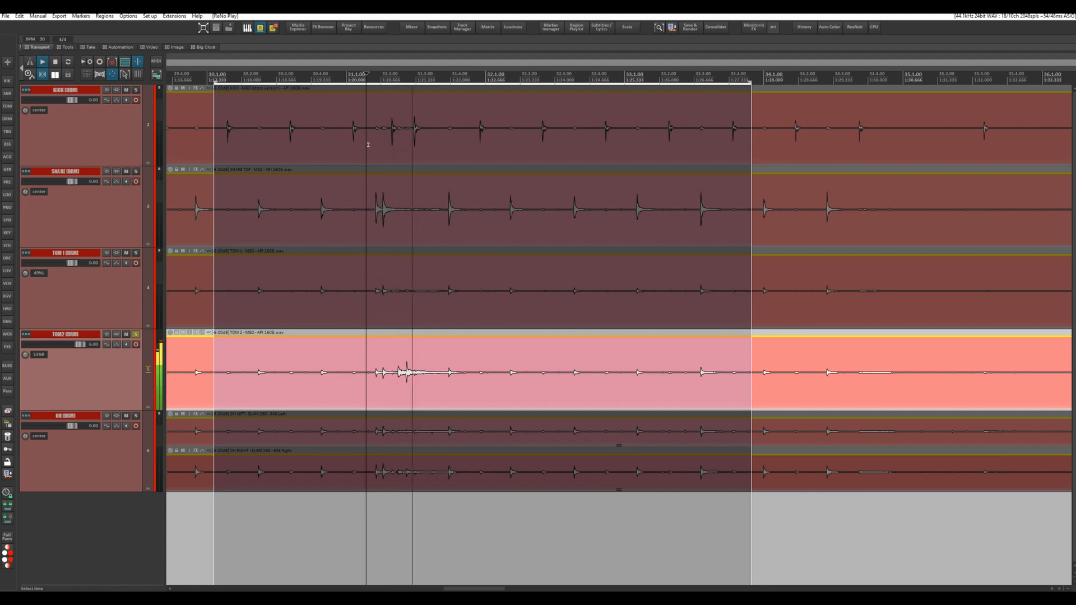
key("space")
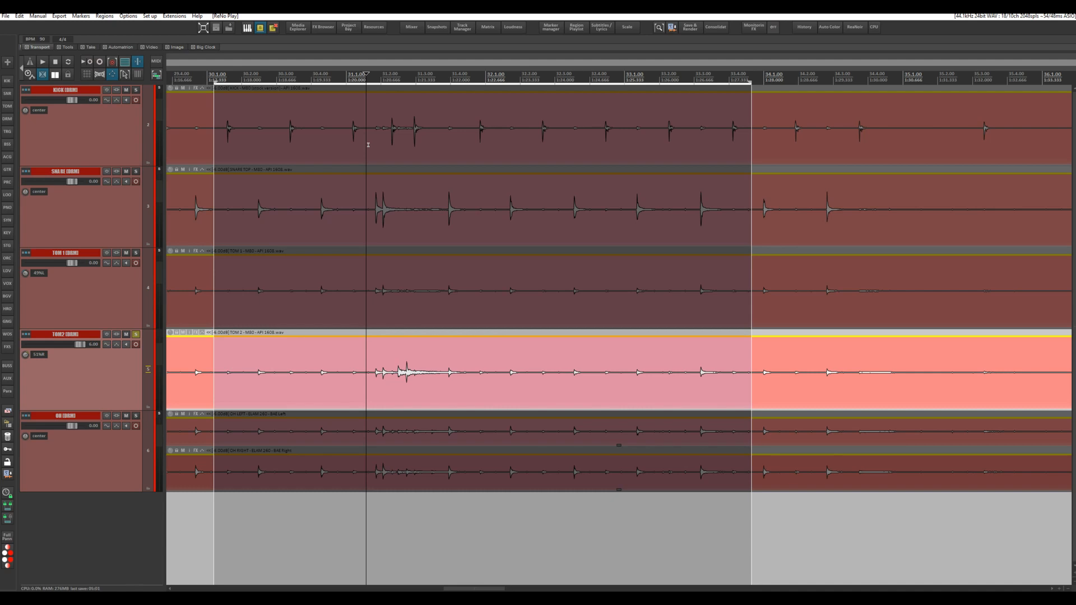
- Insert ReaGate on the TOM2 track and set its output mix to wet +0.0 dB and dry -inf
right_click(116, 338)
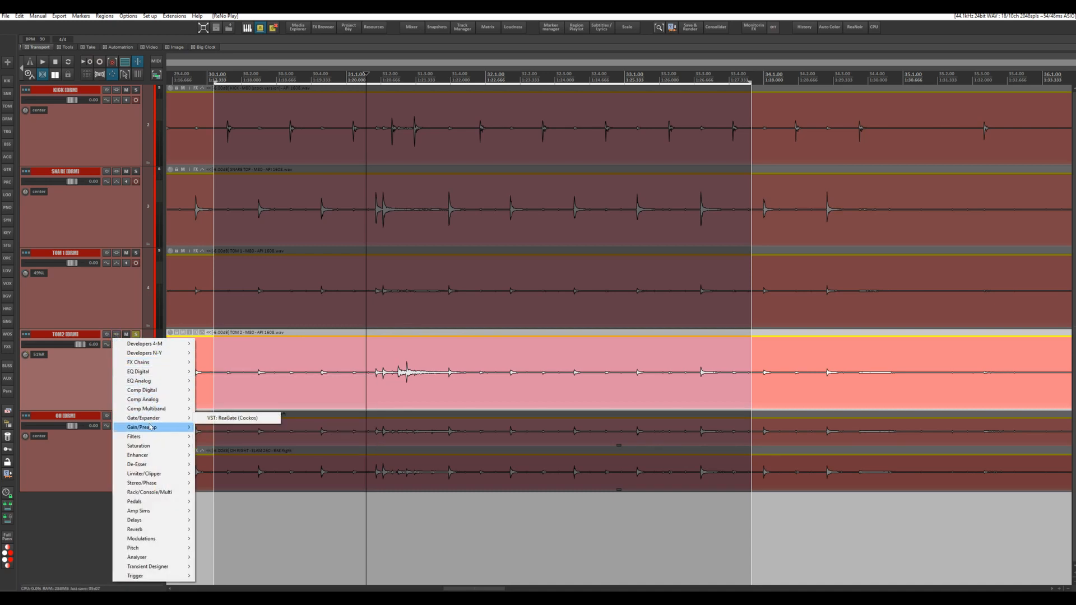
left_click(235, 418)
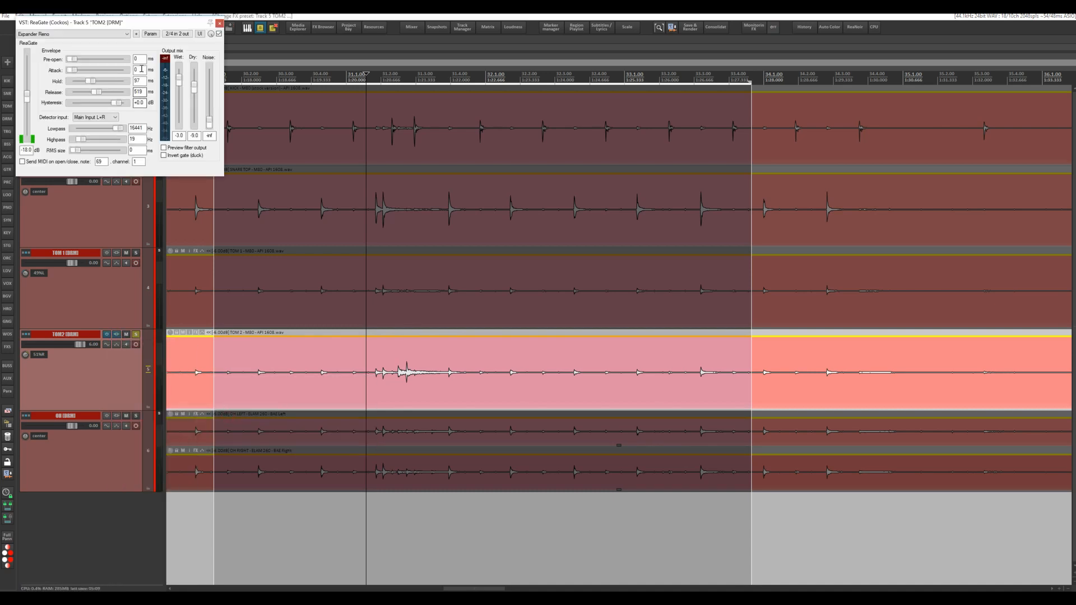
left_click_drag(137, 21, 541, 152)
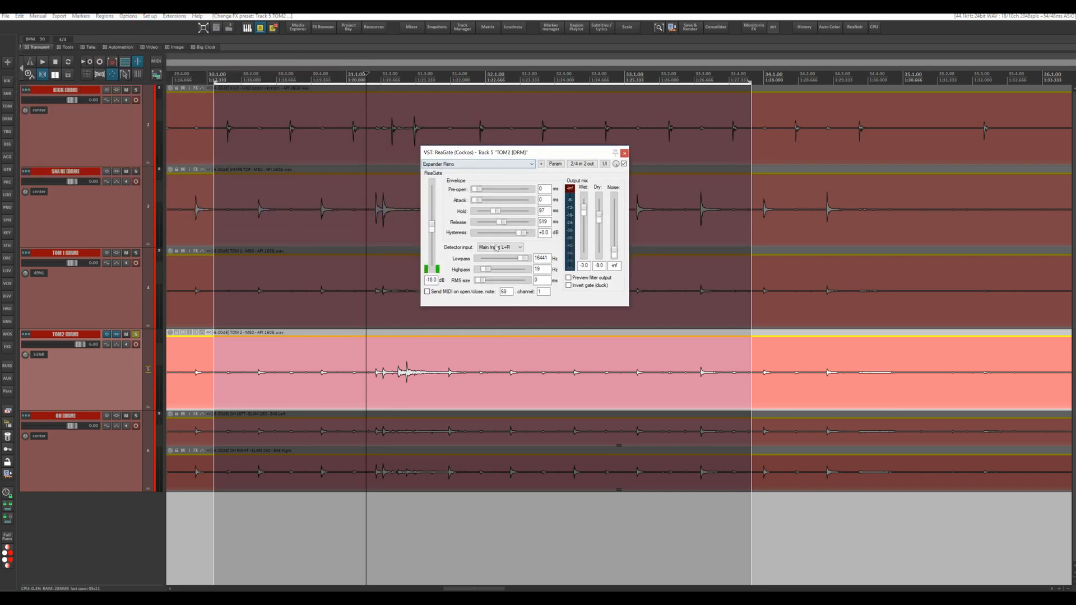
left_click_drag(599, 216, 598, 253)
double_click(583, 210)
- Set the gate threshold to -15.6 dB while repeatedly auditioning the soloed TOM2 fill
key("space")
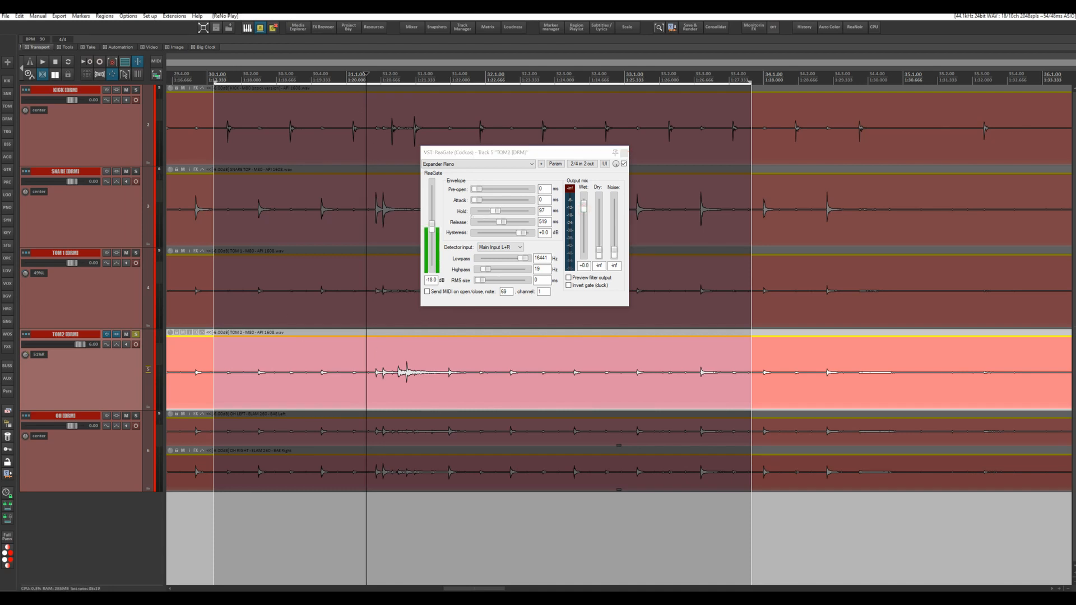
key("space")
left_click_drag(432, 225, 432, 222)
key("space")
key("space")
key("space")
key("space")
key("space")
key("space")
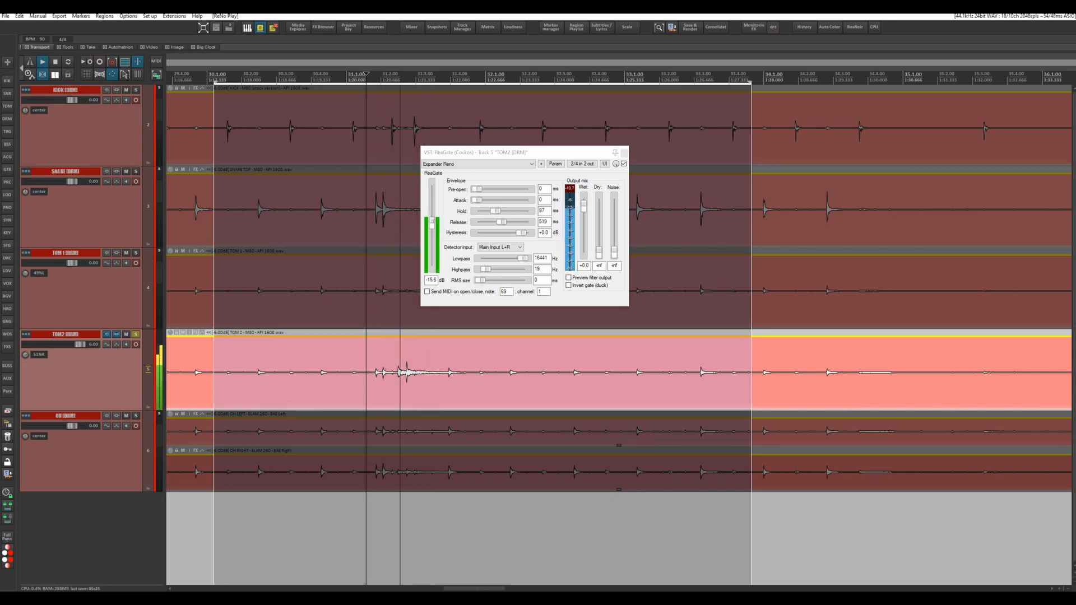
key("space")
key("space")
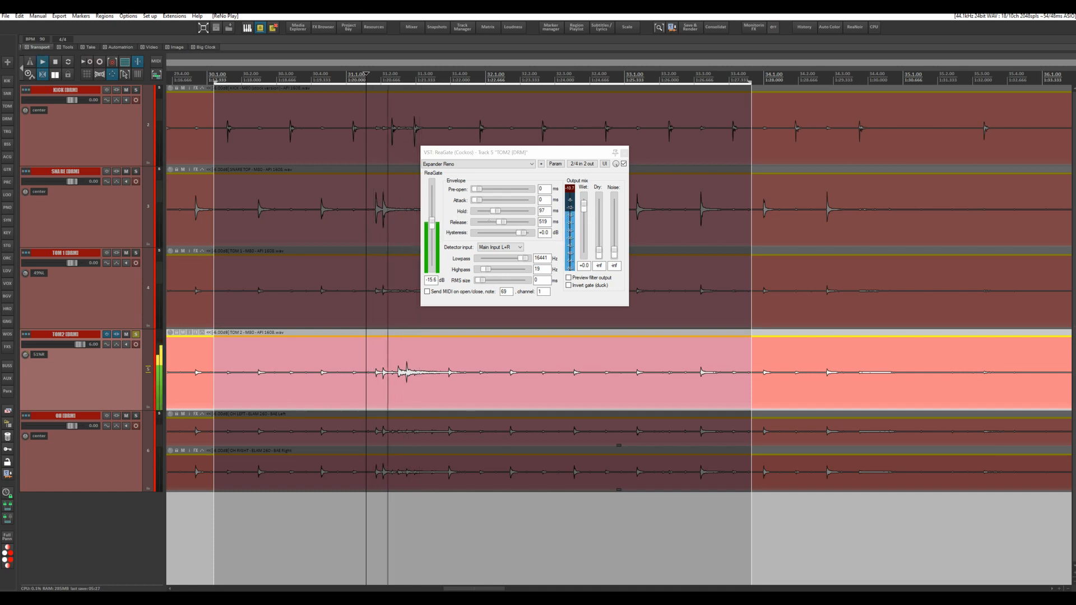
key("space")
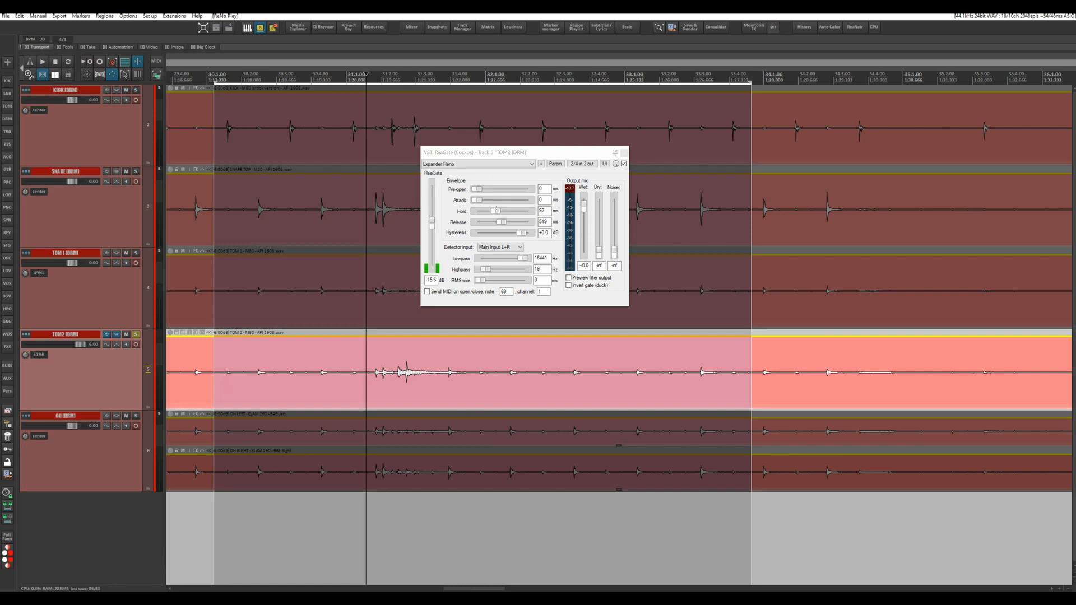
- Try a shorter gate envelope with a 25 ms hold and 270 ms release, auditioning the fill between adjustments
left_click_drag(496, 211, 489, 222)
key("space")
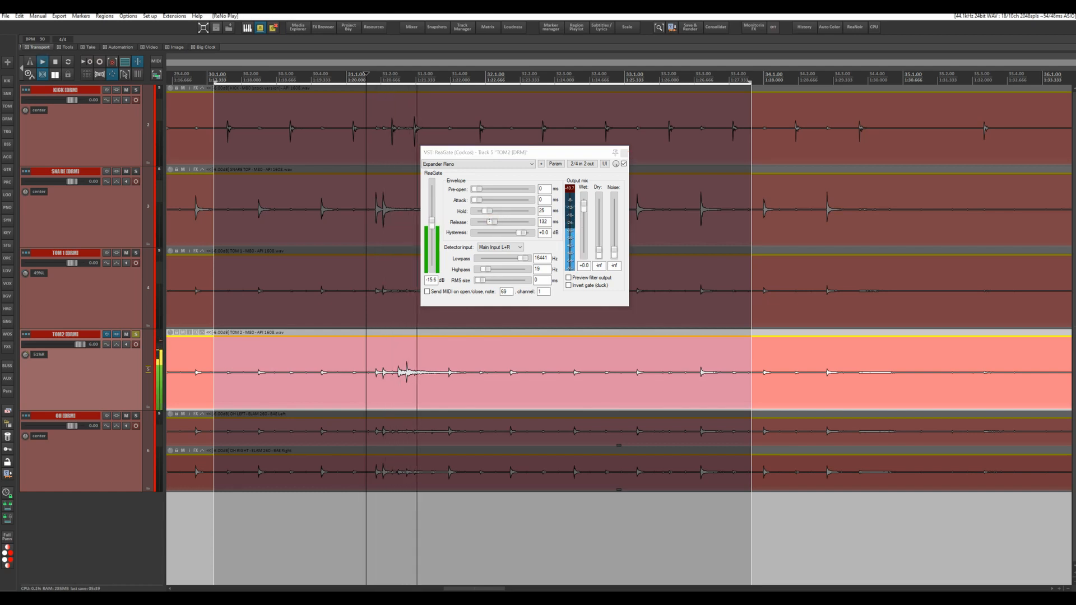
key("space")
left_click_drag(489, 222, 495, 221)
key("space")
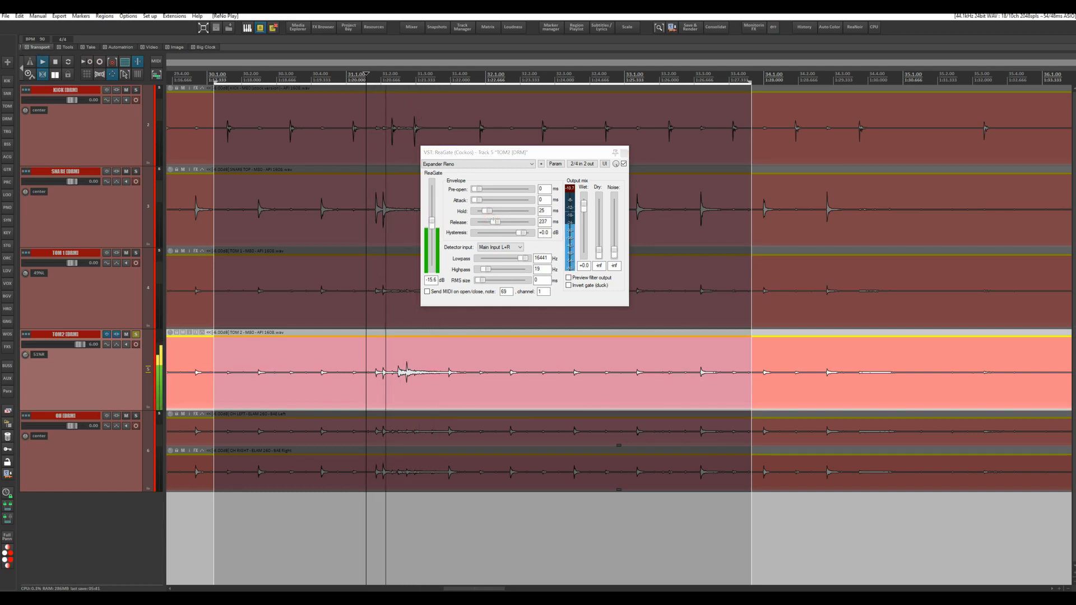
key("space")
left_click(493, 220)
left_click_drag(493, 219, 496, 221)
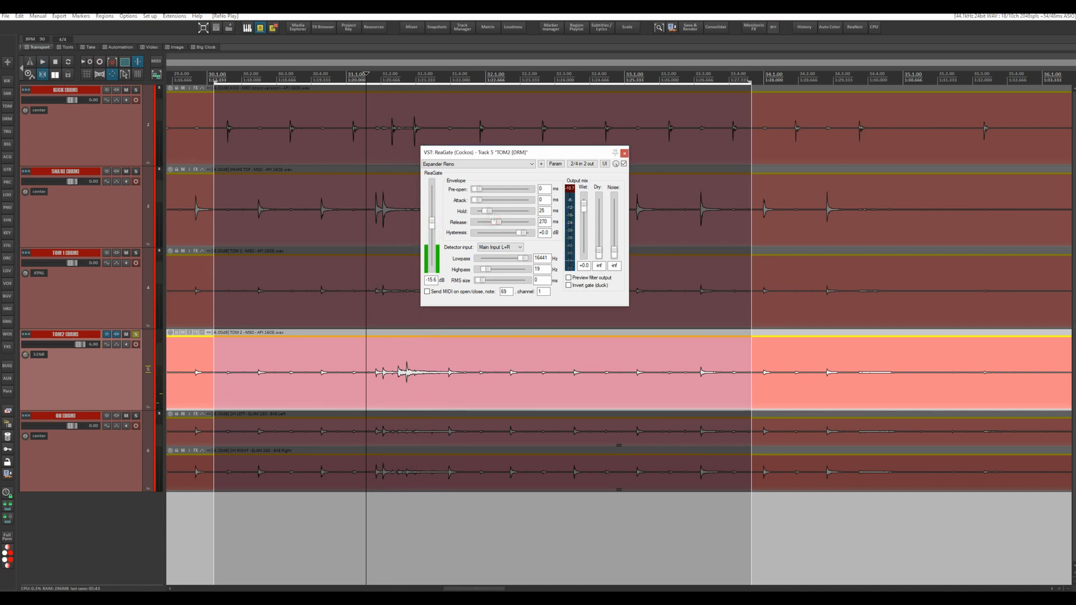
key("space")
key("space")
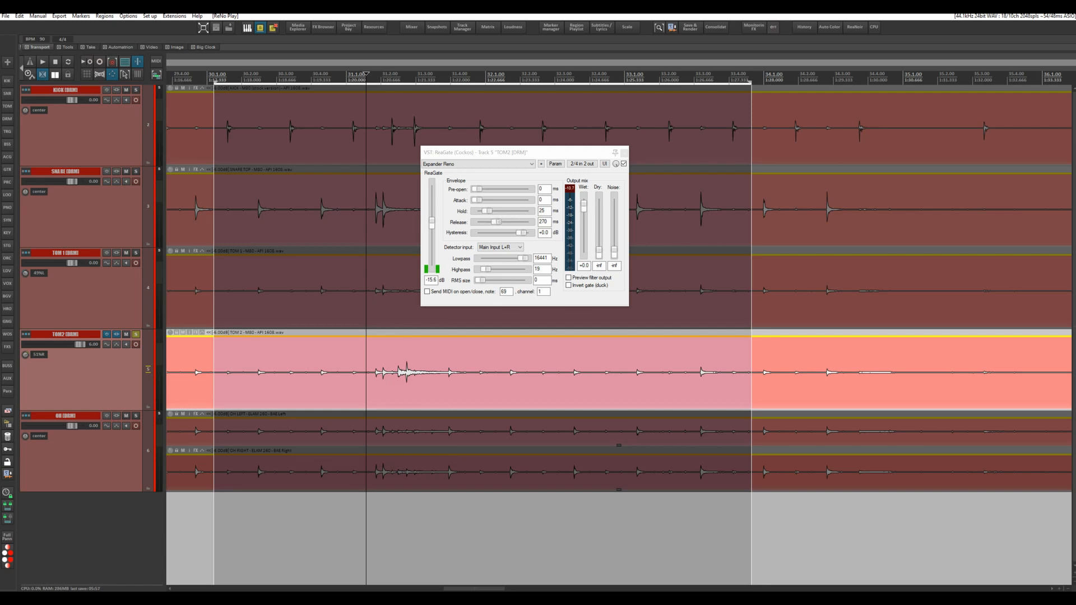
- Set the gate's hold to 65 ms and its release to 778 ms while auditioning the TOM2 fill
left_click_drag(499, 222, 489, 211)
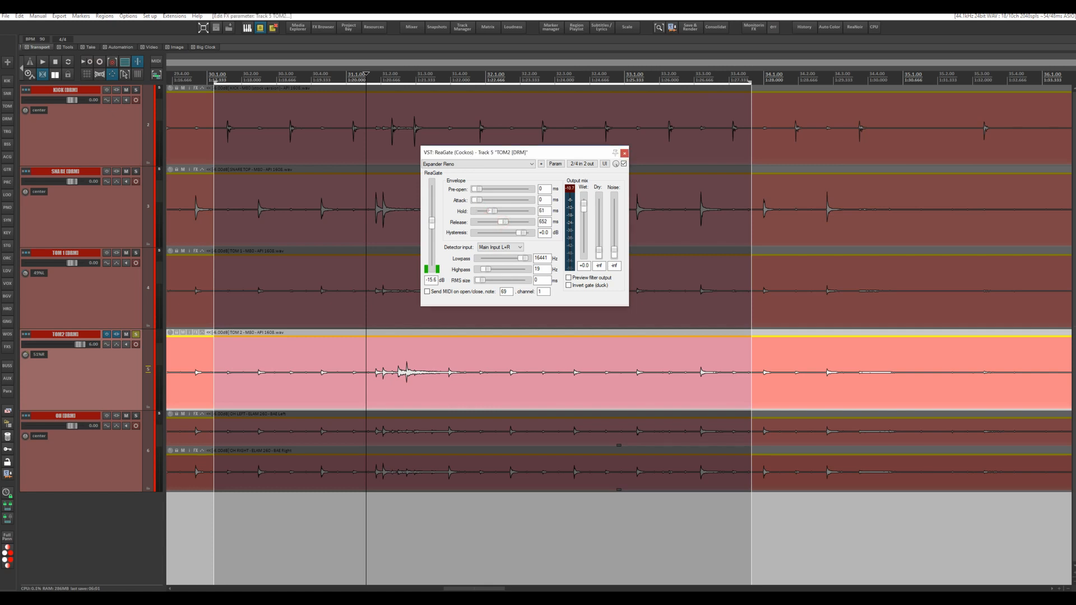
key("space")
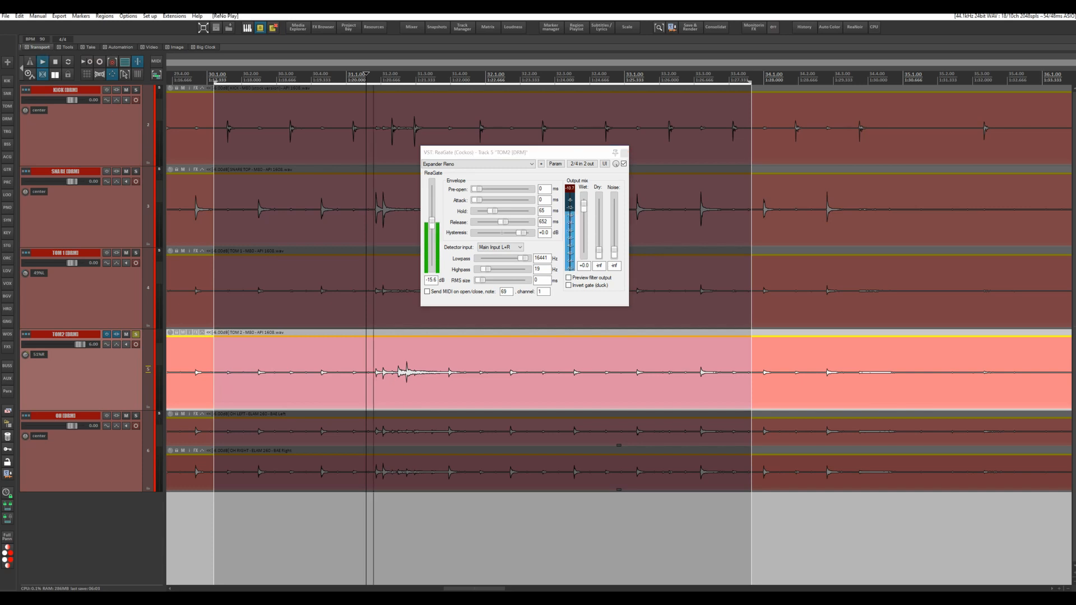
key("space")
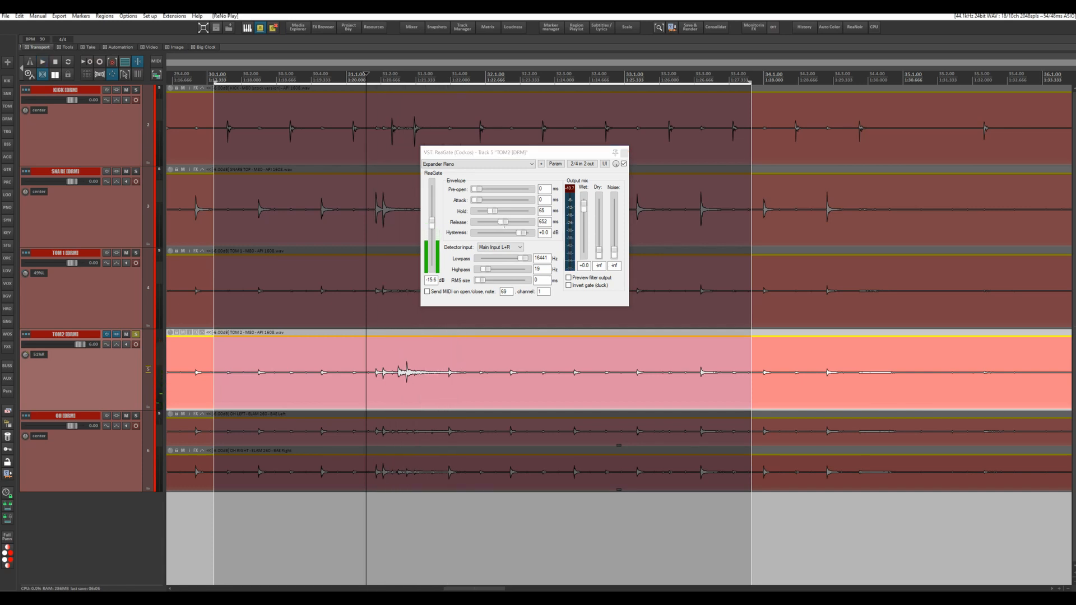
left_click_drag(503, 222, 506, 222)
key("space")
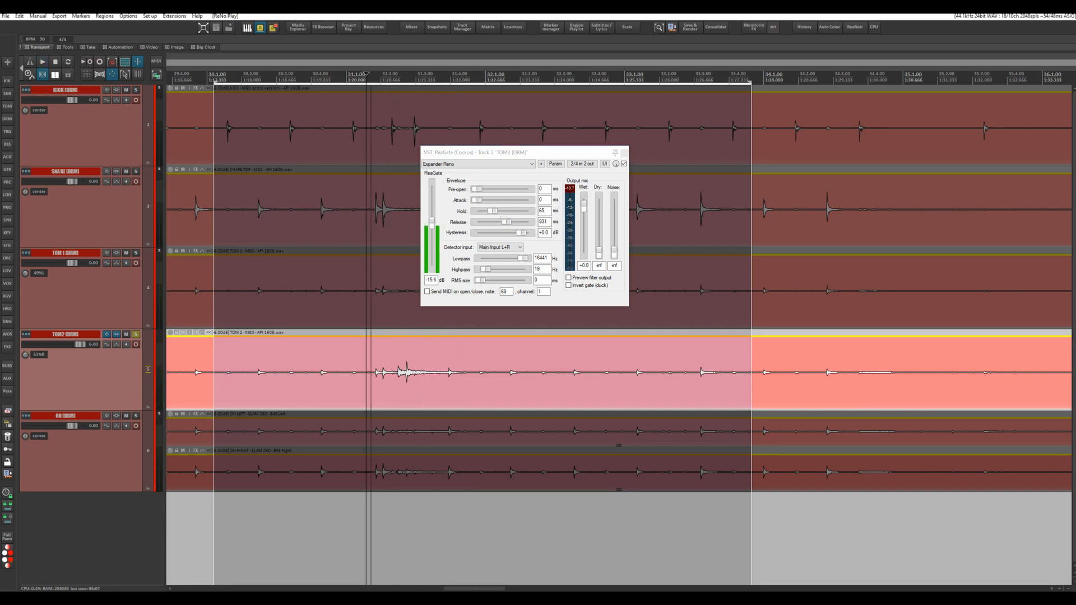
key("space")
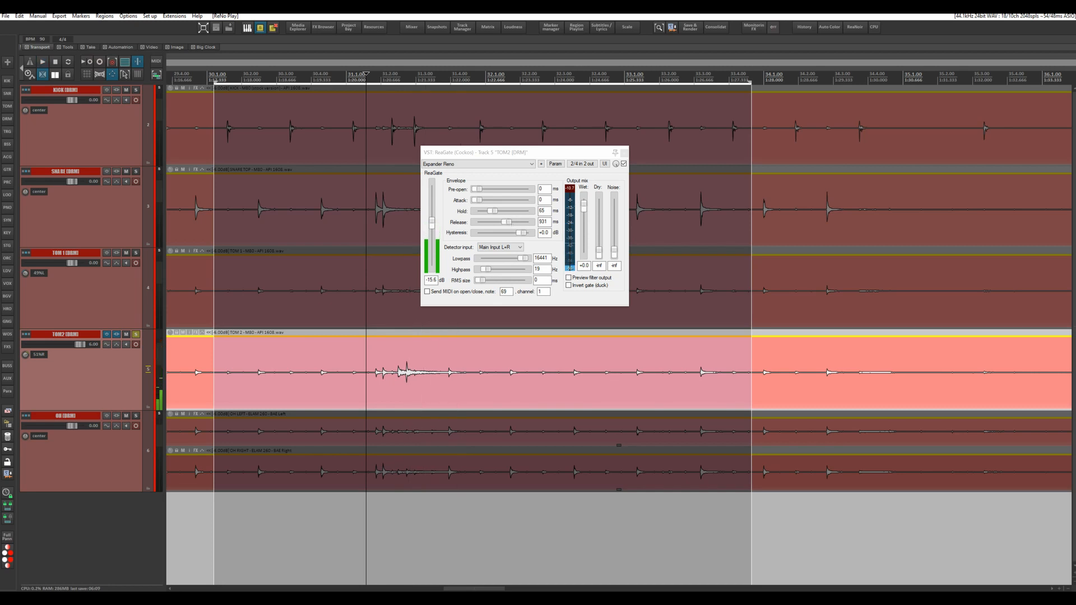
left_click_drag(506, 222, 507, 222)
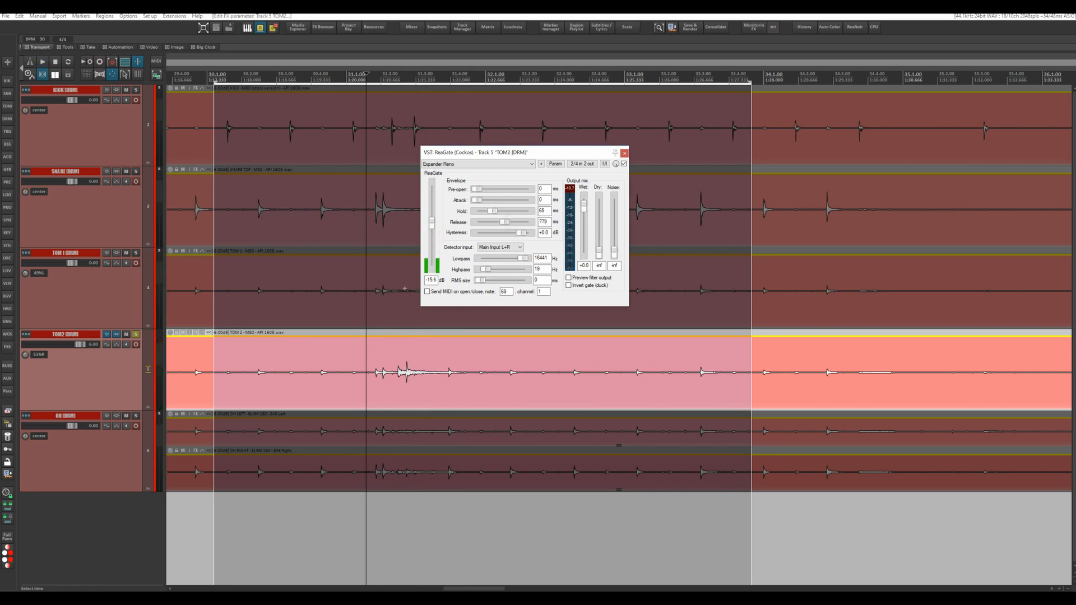
scroll(401, 372, "up", 4)
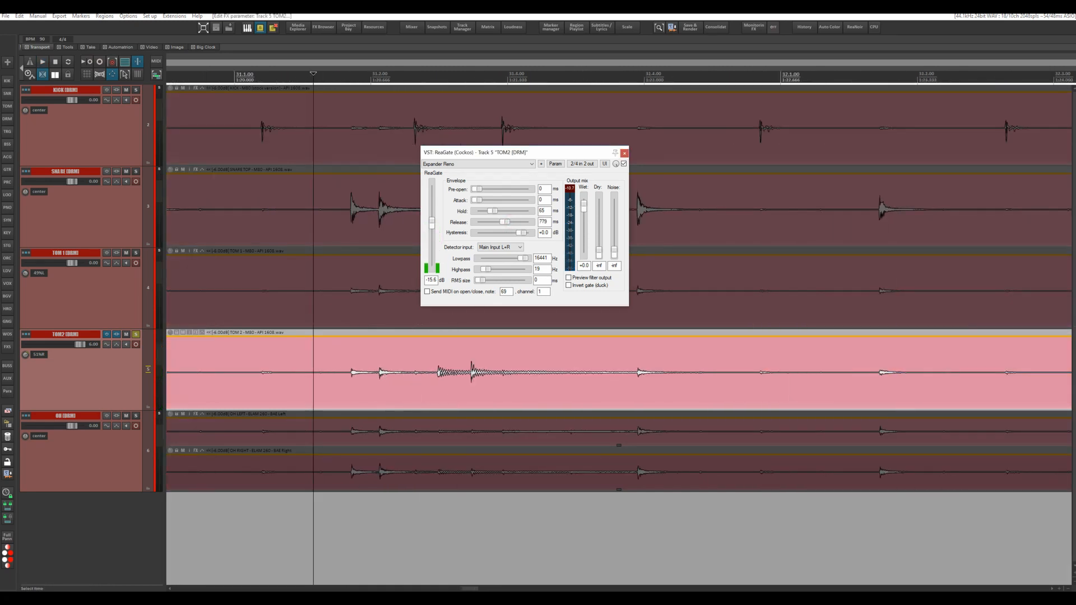
- Set the ReaGate detector's lowpass to 197 Hz and highpass to 15 Hz, and audition the soloed TOM2 track
scroll(402, 372, "up", 3, "ctrl")
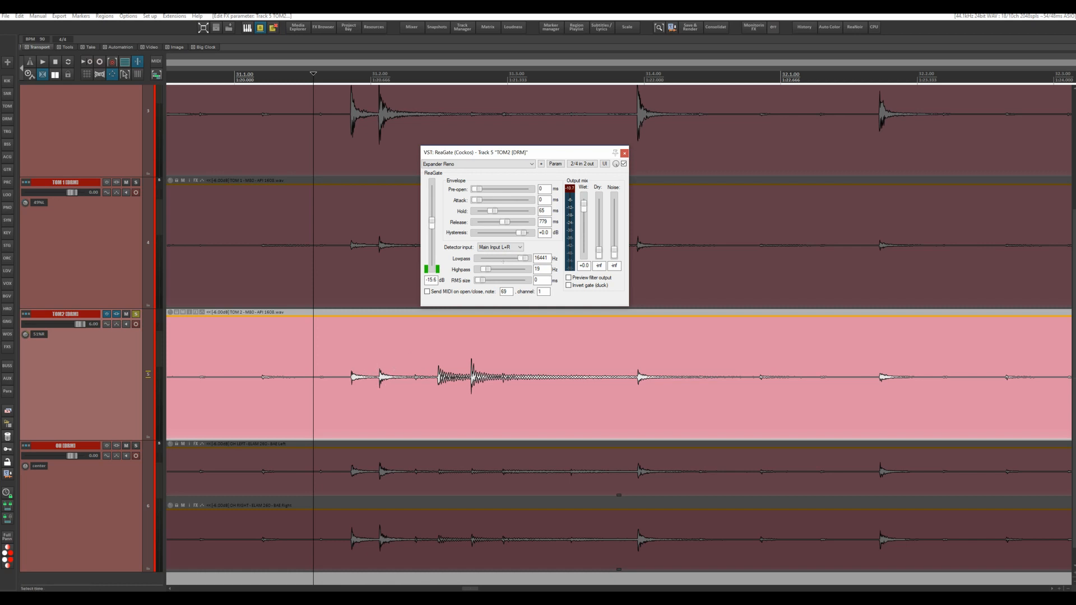
double_click(487, 269)
left_click_drag(523, 258, 490, 259)
left_click_drag(489, 259, 491, 259)
left_click_drag(483, 269, 484, 270)
key("space")
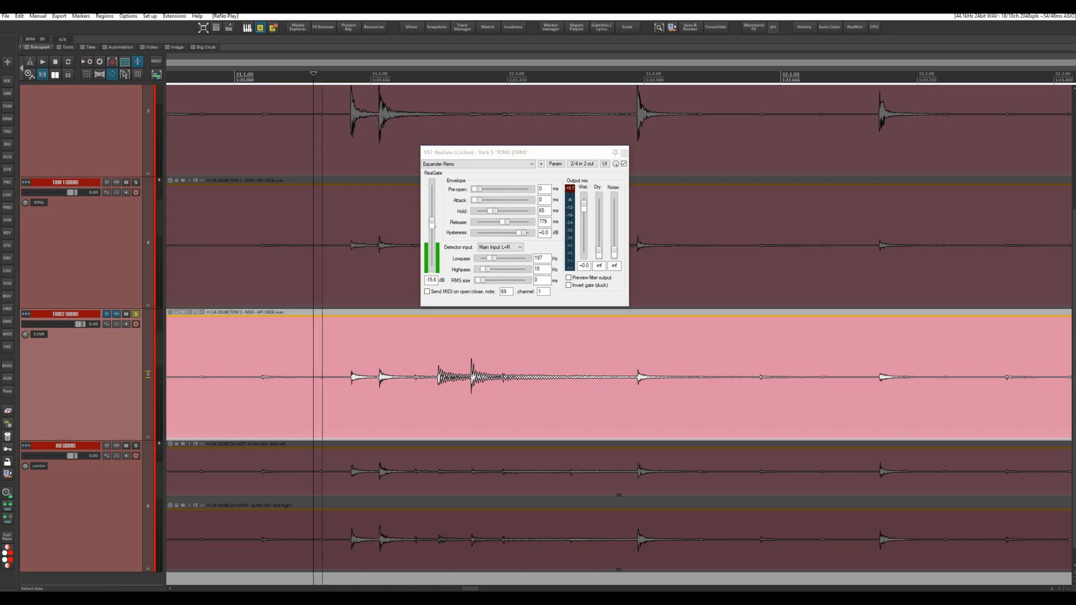
key("space")
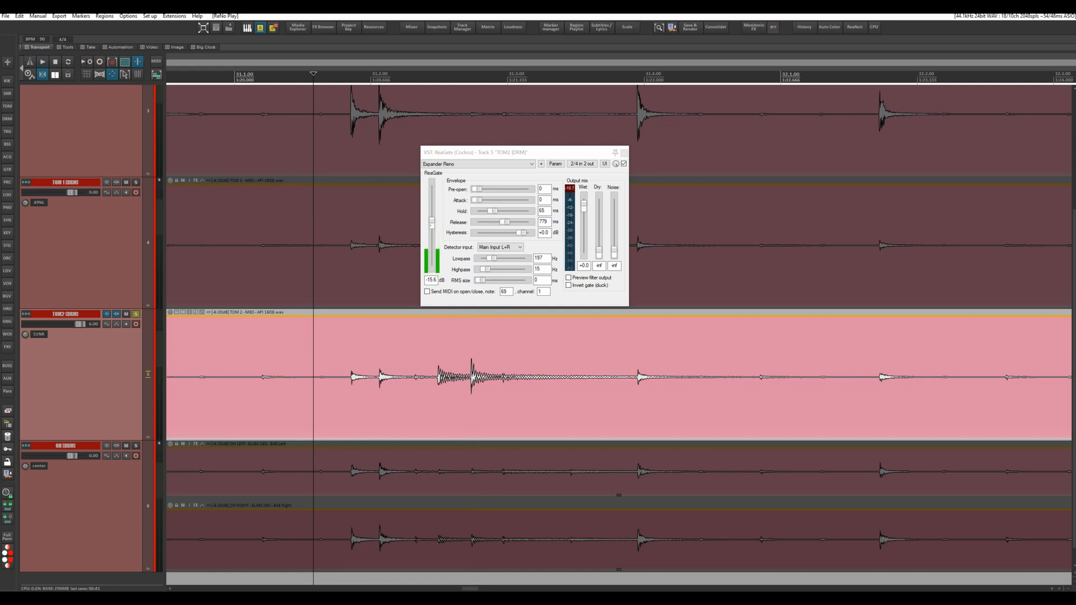
- Set the gate threshold to -18.7 dB while repeatedly auditioning the soloed TOM2 fill
key("space")
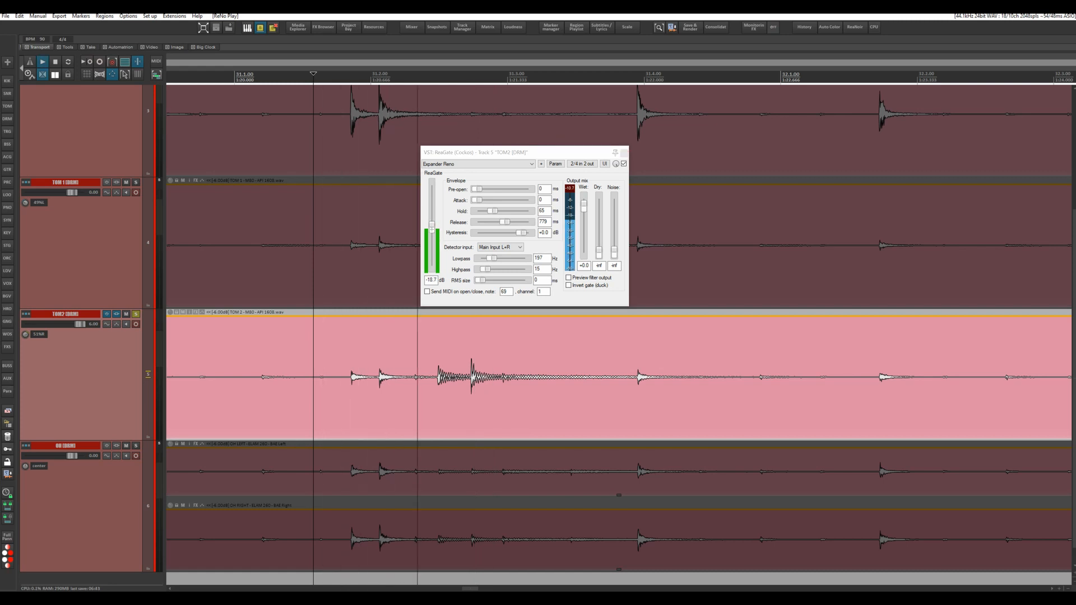
key("space")
key("space")
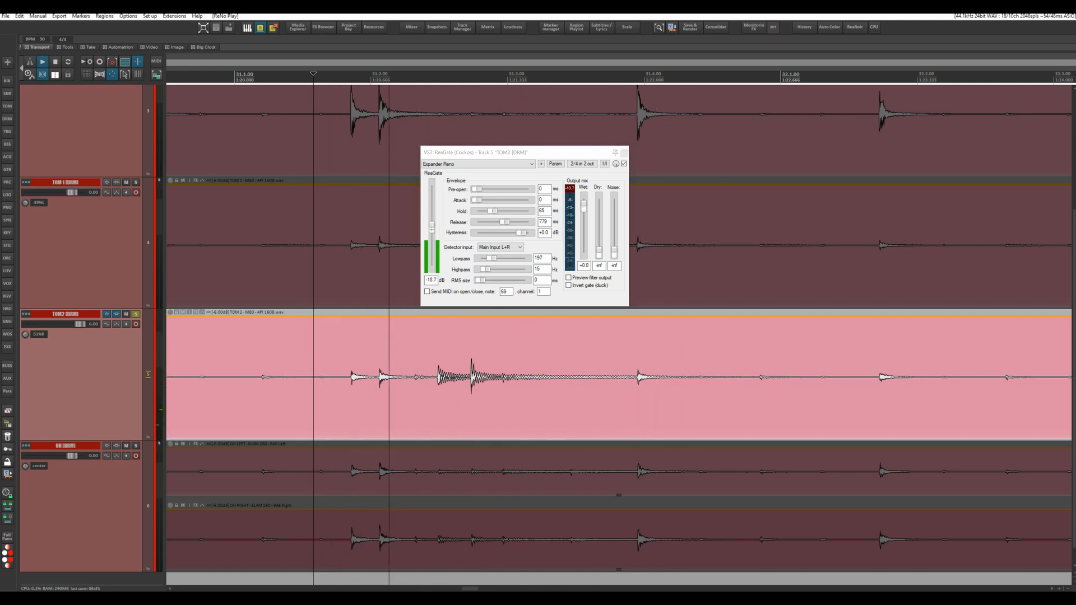
key("space")
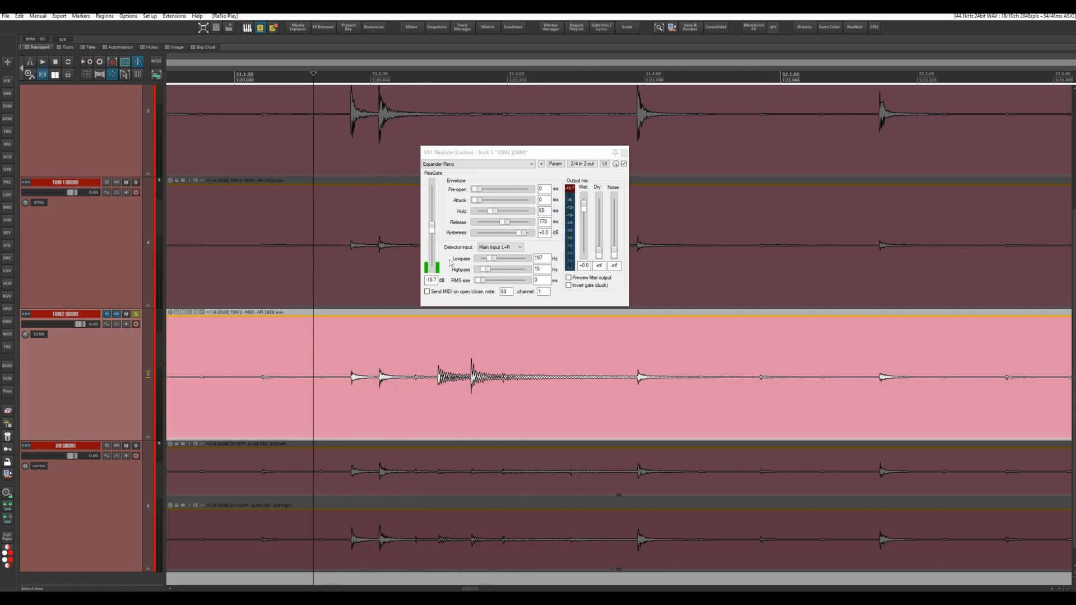
key("space")
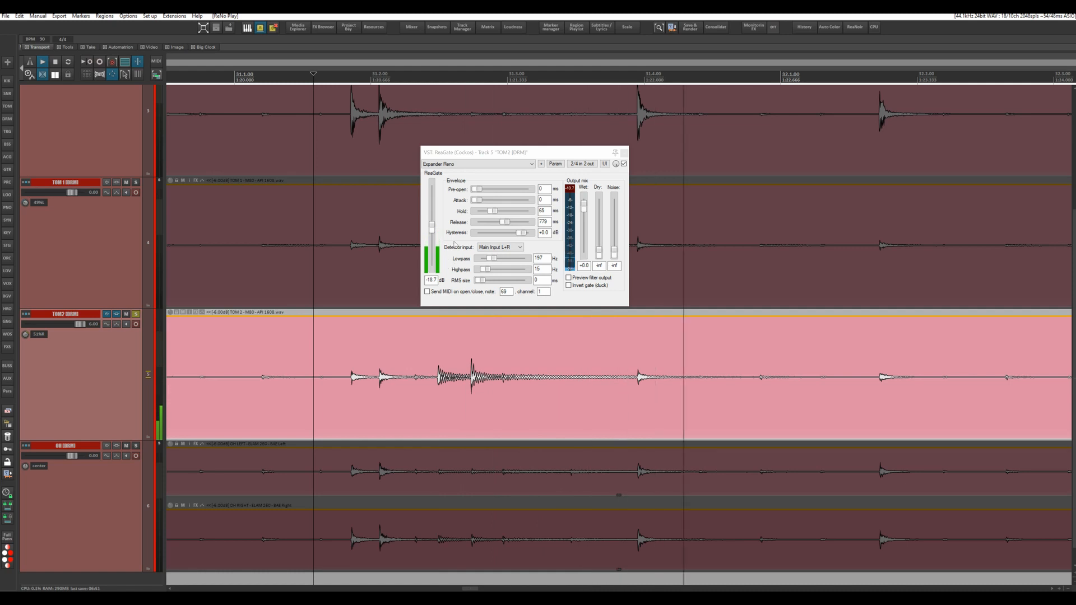
- Set the gate's release to 644 ms and audition the TOM2 fill
key("space")
left_click_drag(503, 222, 500, 221)
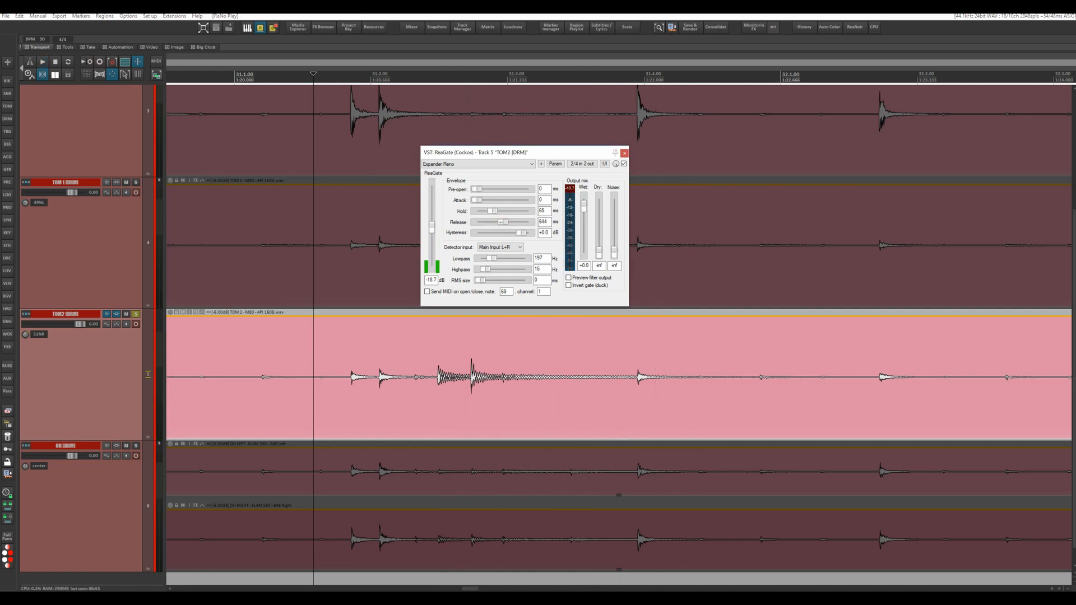
key("space")
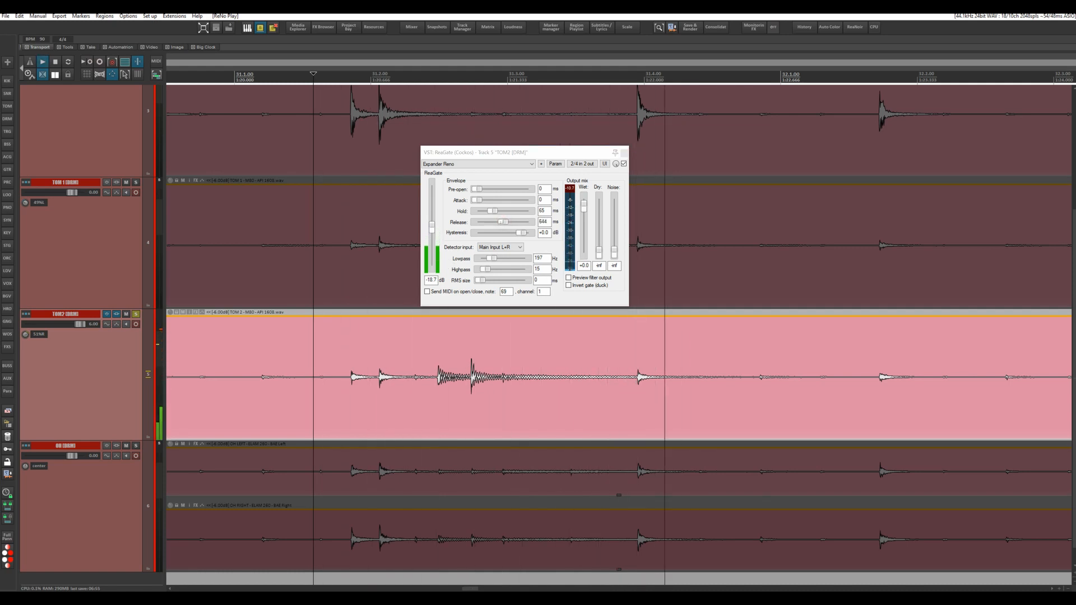
key("space")
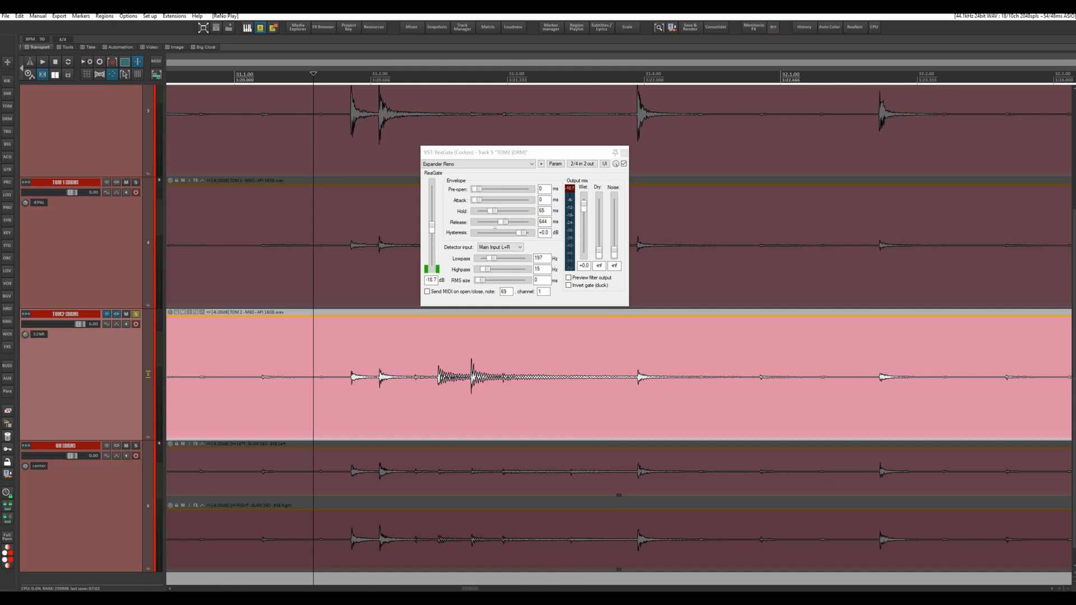
- Close ReaGate, unsolo TOM2, and audition the fill within the full drum mix from the start of bar 31
left_click(624, 152)
left_click(136, 315)
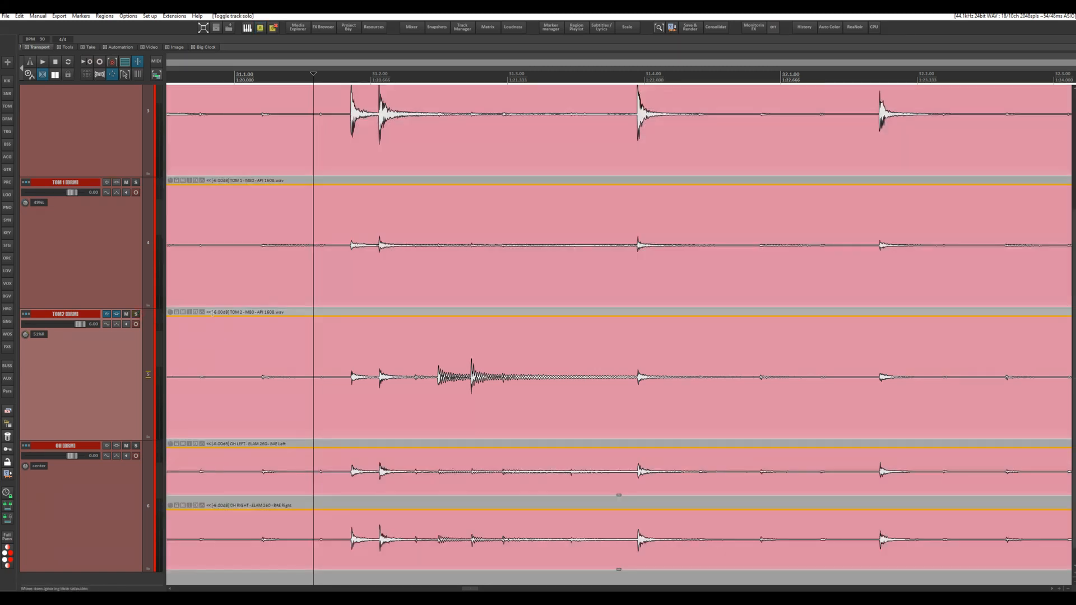
scroll(368, 290, "down", 2)
scroll(368, 290, "down", 2)
scroll(369, 291, "down", 2)
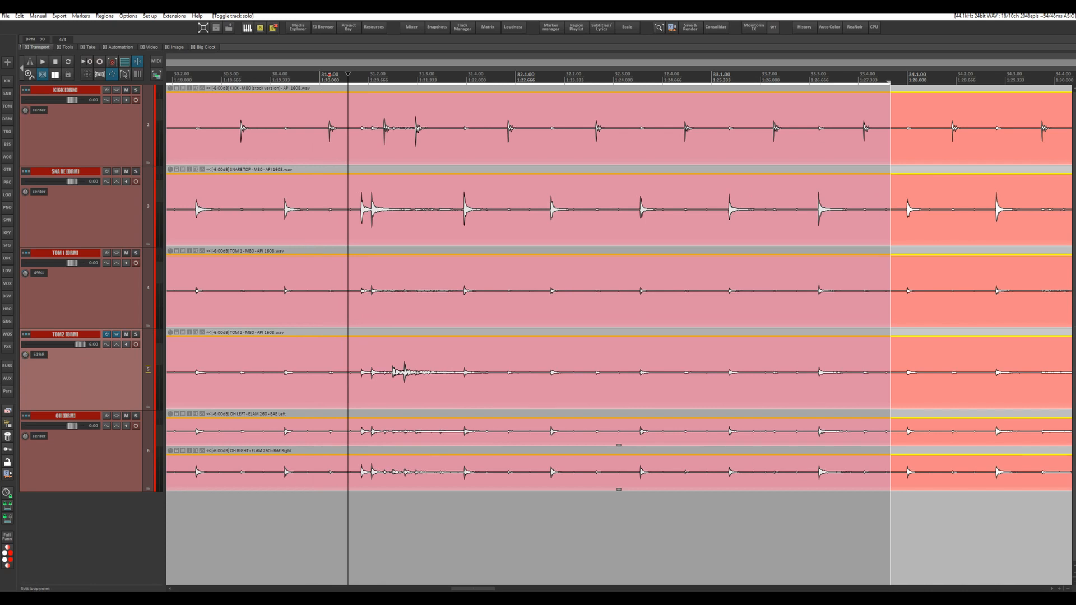
left_click(329, 74)
key("space")
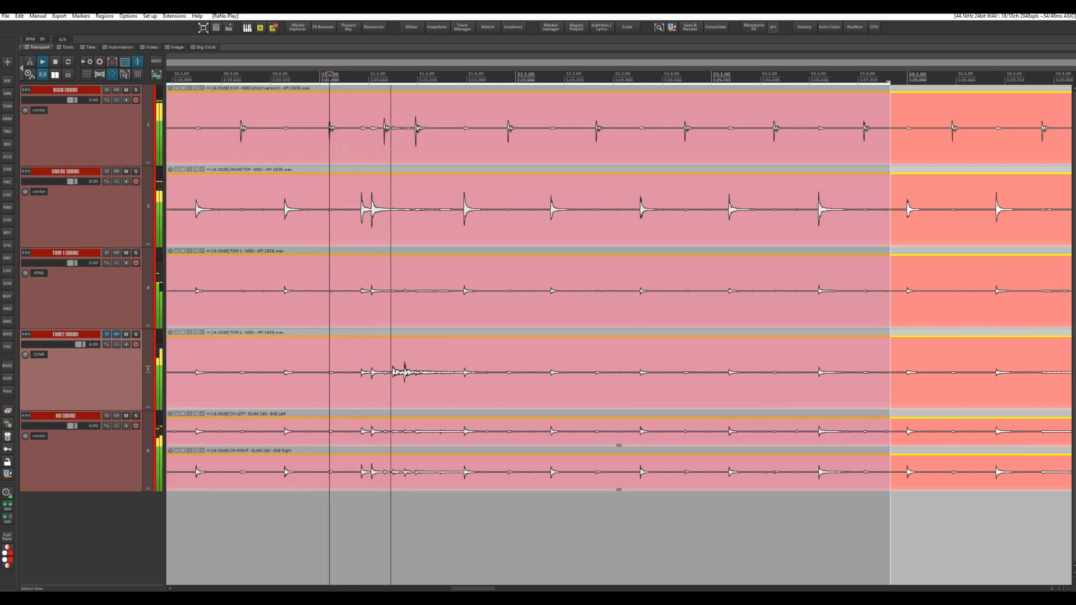
key("space")
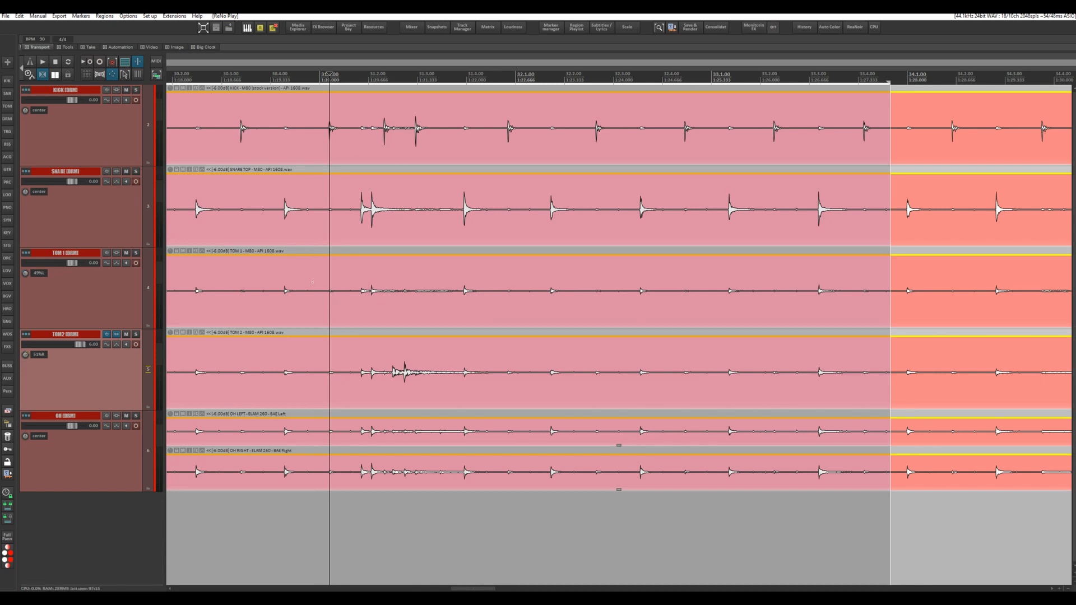
- Insert ReaEQ on the TOM2 track and move its window over the middle of the arrangement
scroll(312, 282, "down", 1)
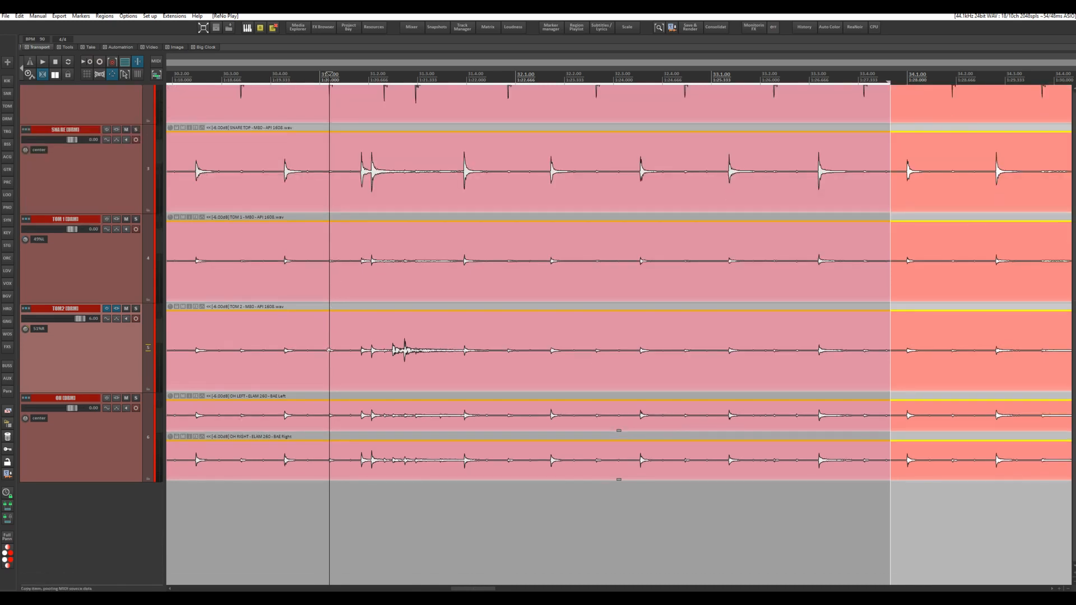
scroll(329, 350, "up", 2)
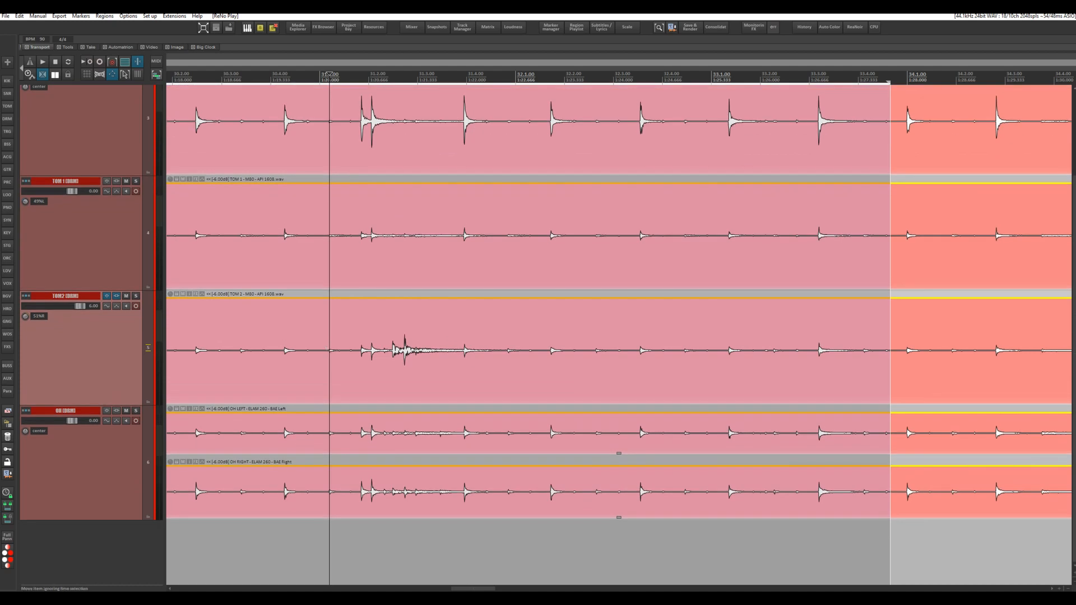
right_click(117, 298)
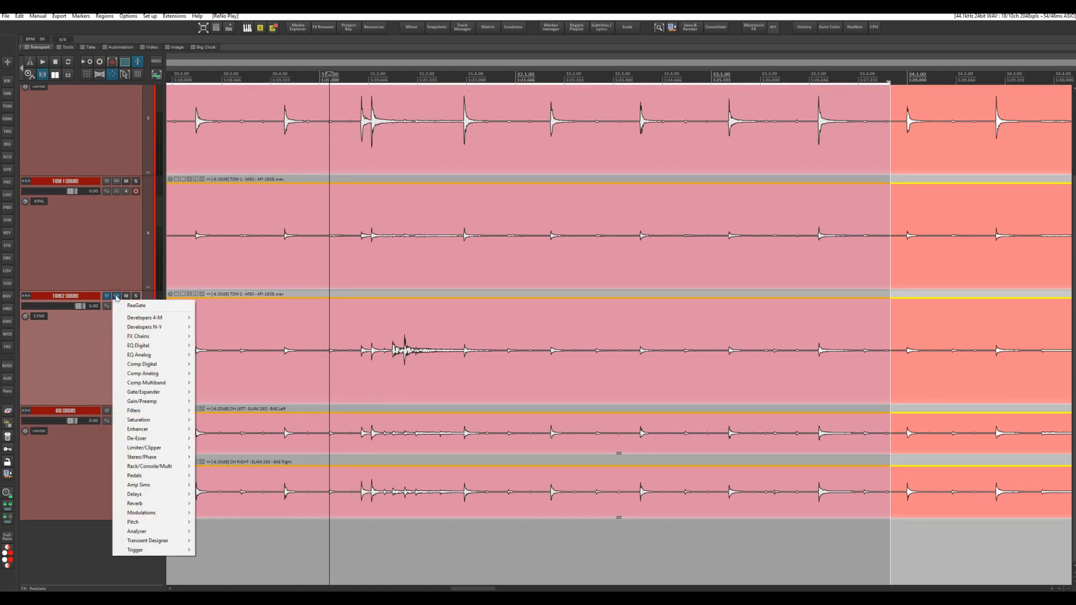
mouse_move(185, 345)
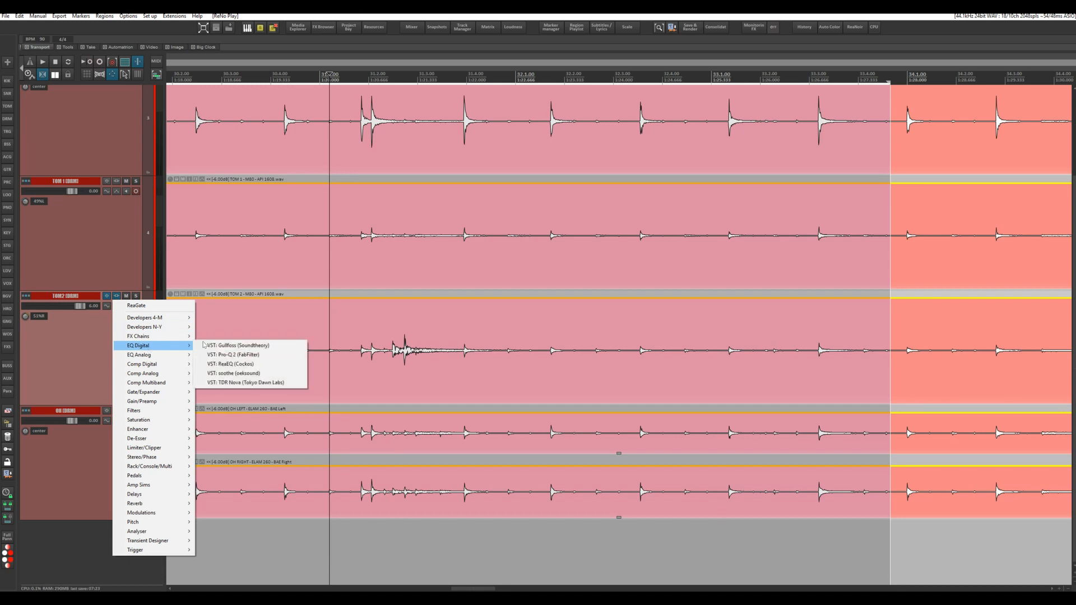
left_click(231, 363)
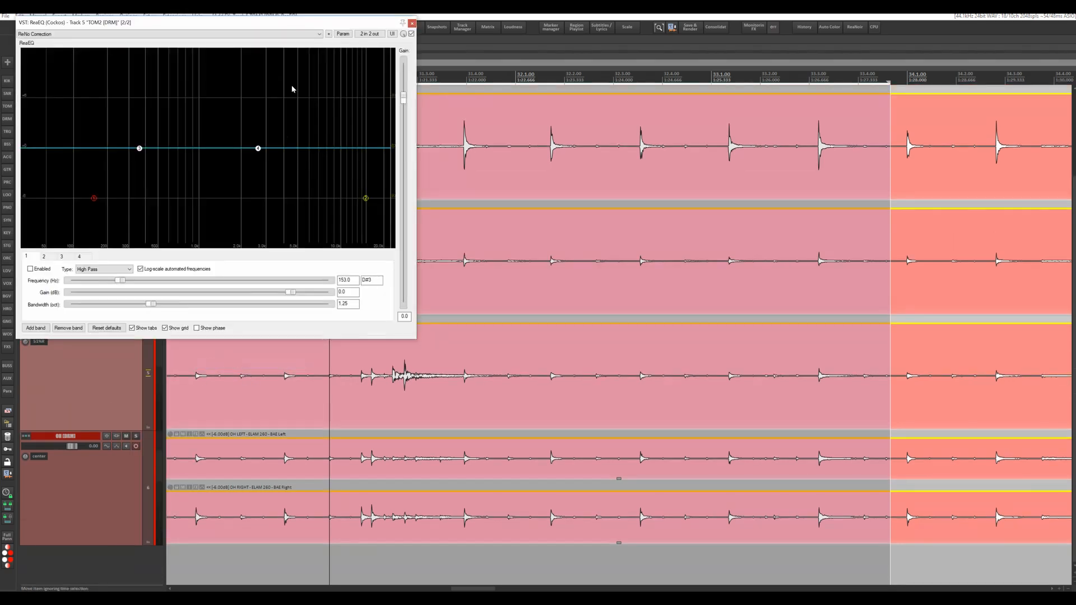
left_click_drag(304, 25, 690, 134)
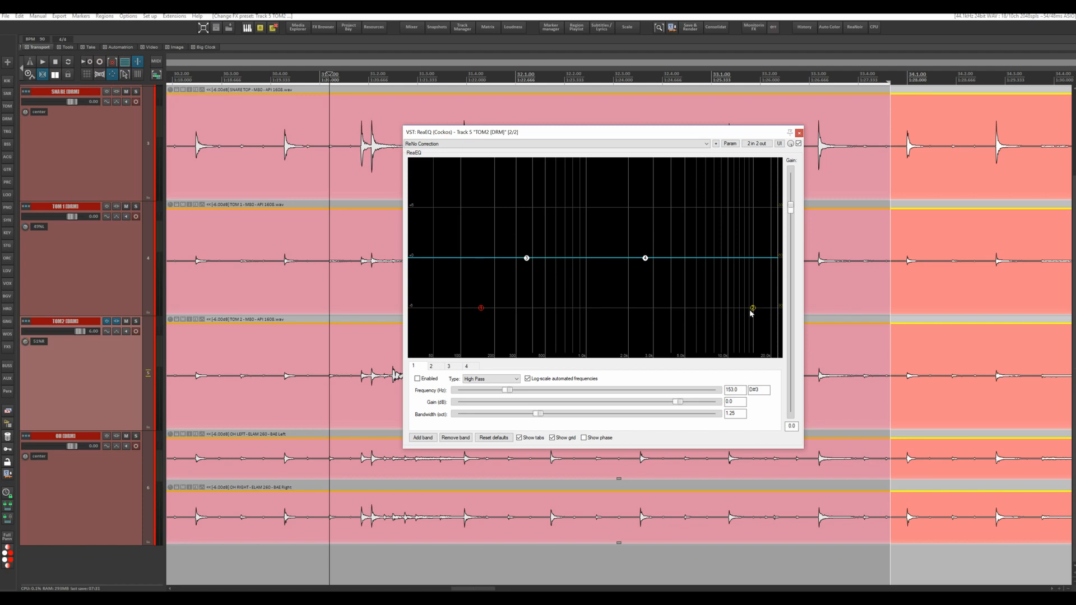
- Enable the low-pass band in ReaEQ and set its bandwidth to 1.15 octaves
mouse_move(752, 310)
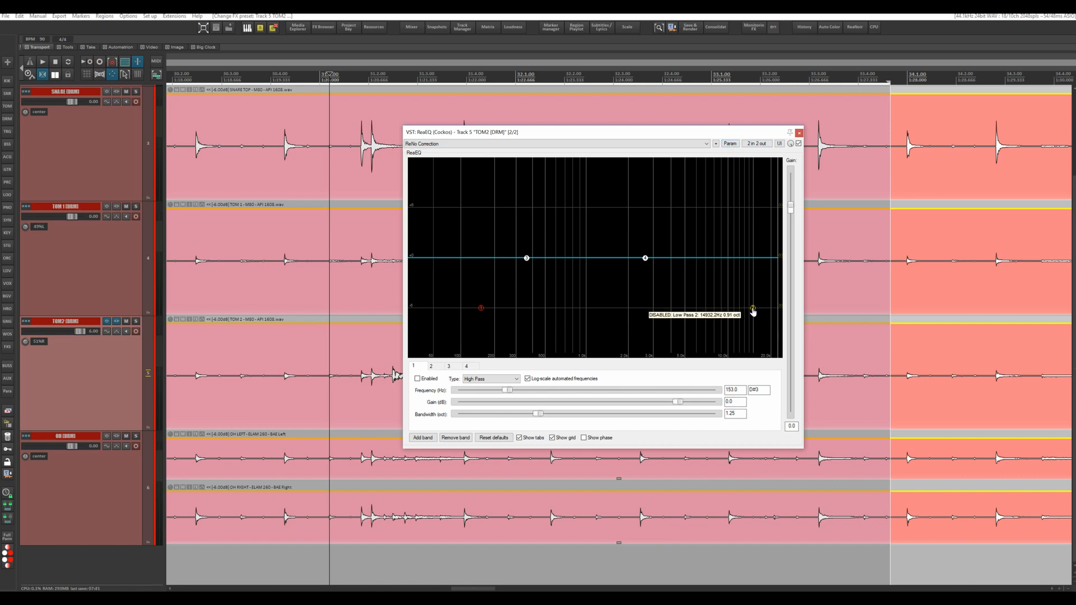
double_click(754, 312)
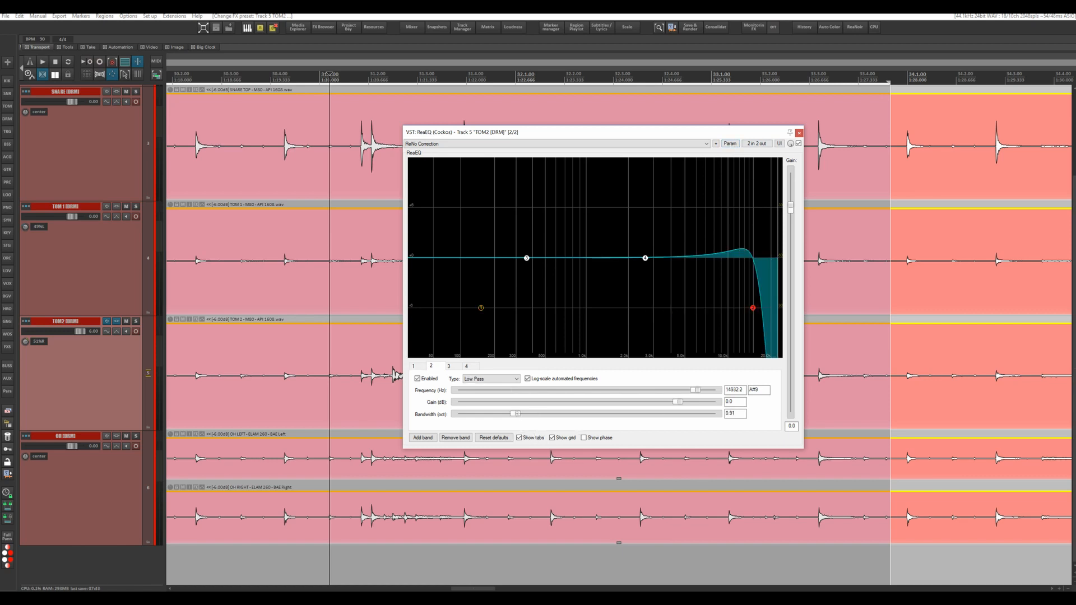
left_click_drag(517, 414, 532, 417)
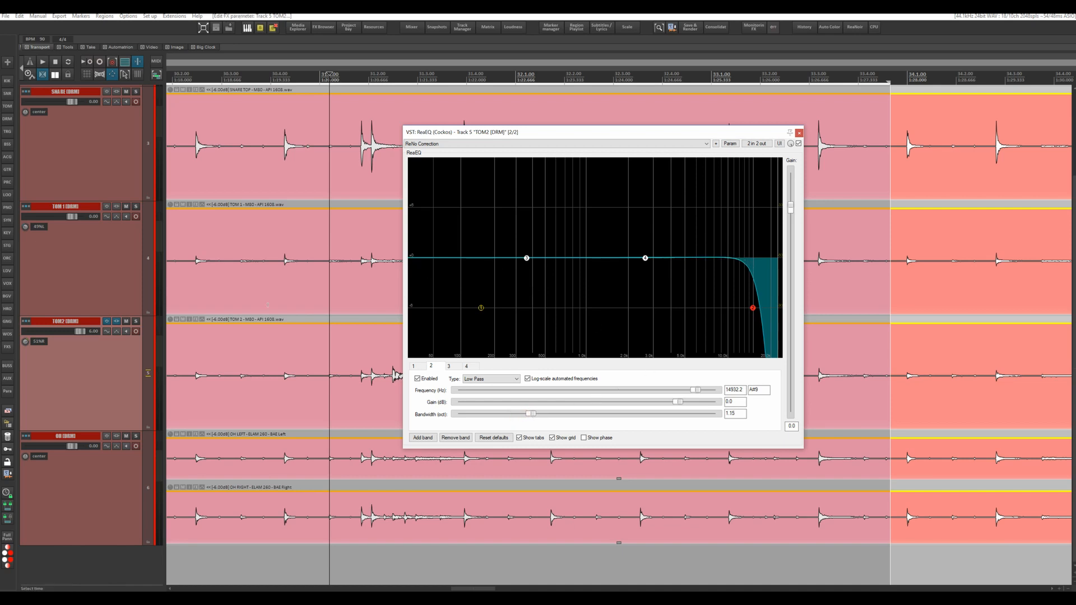
- Solo TOM2, make a time selection around its tom hits in bar 31, and start looped playback
left_click(135, 321)
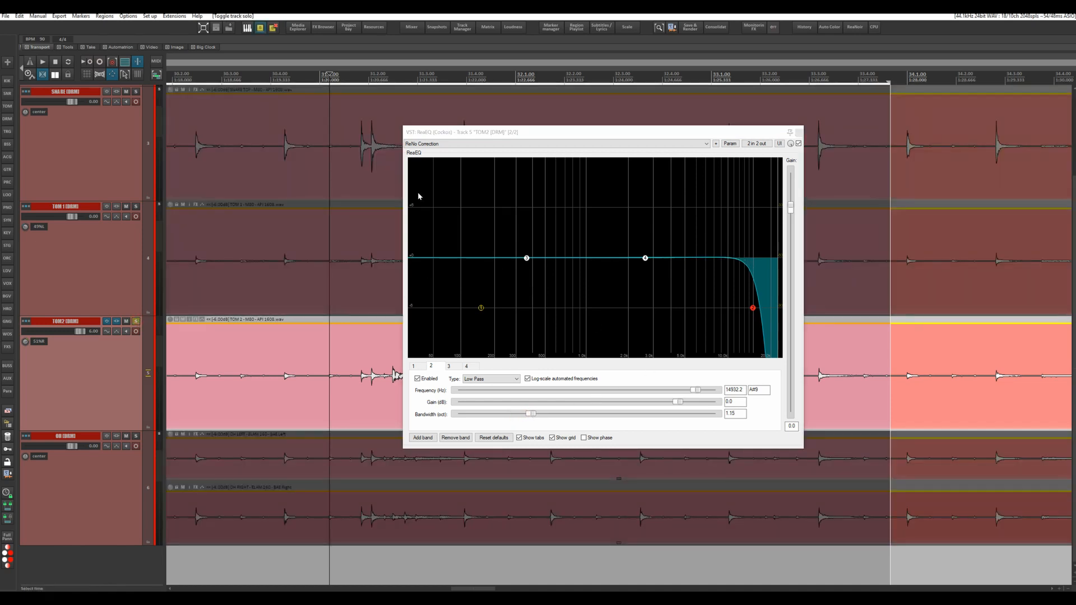
left_click_drag(504, 132, 604, 114)
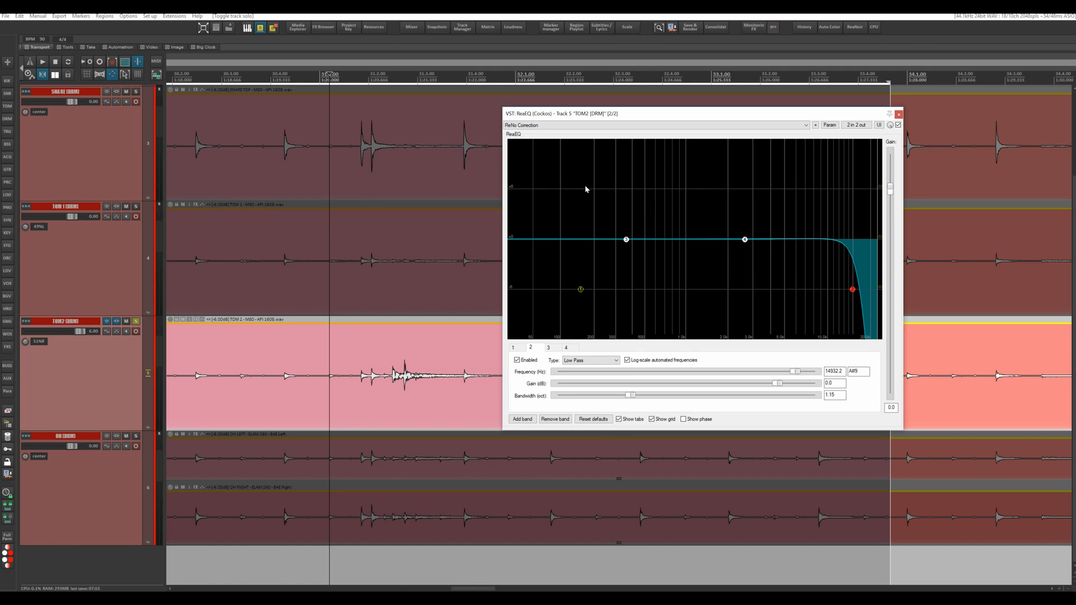
key("space")
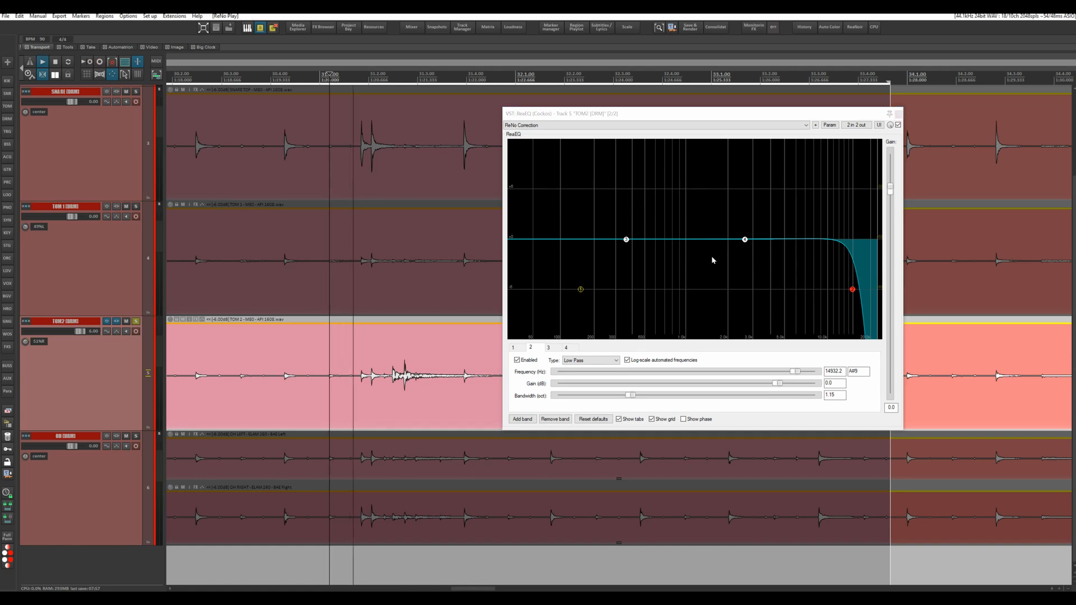
key("space")
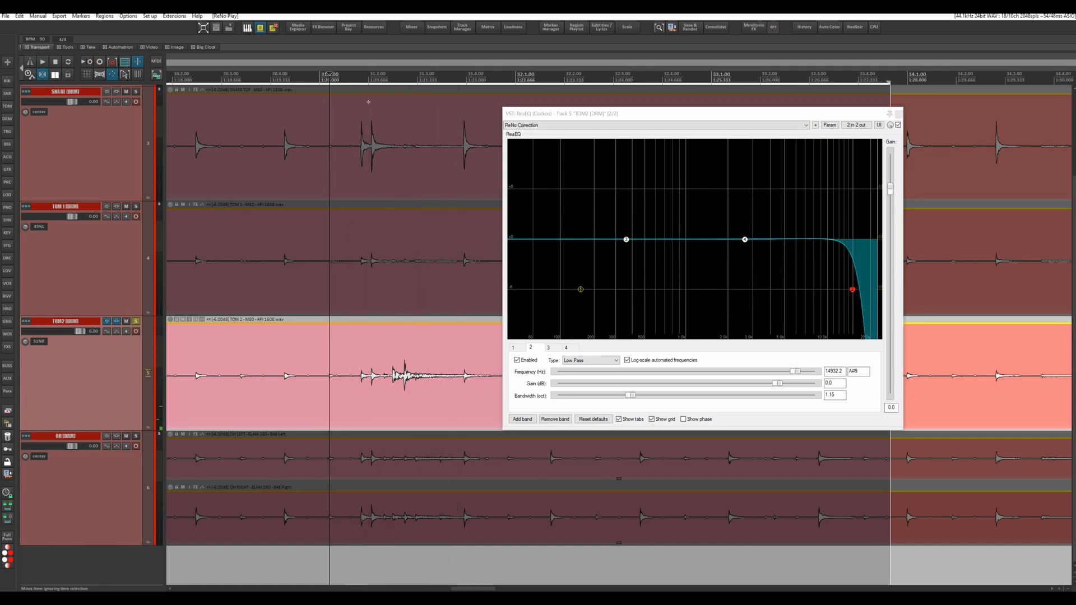
left_click_drag(383, 86, 463, 85)
left_click(68, 62)
key("space")
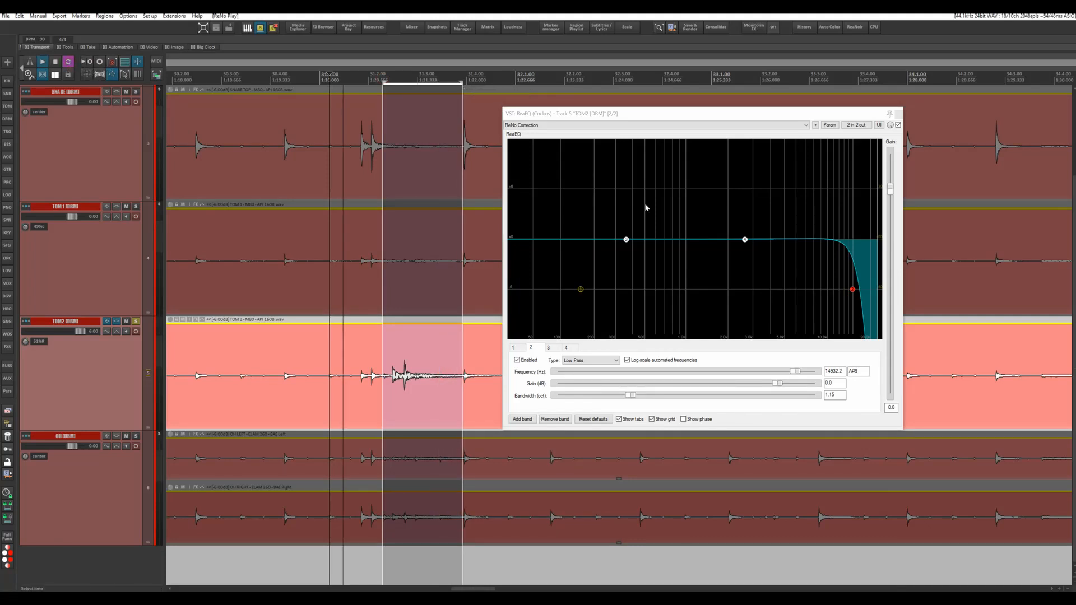
- Set the low-pass band to 833.8 Hz with a 1.61-octave bandwidth while auditioning the looped fill
left_click_drag(856, 292, 724, 301)
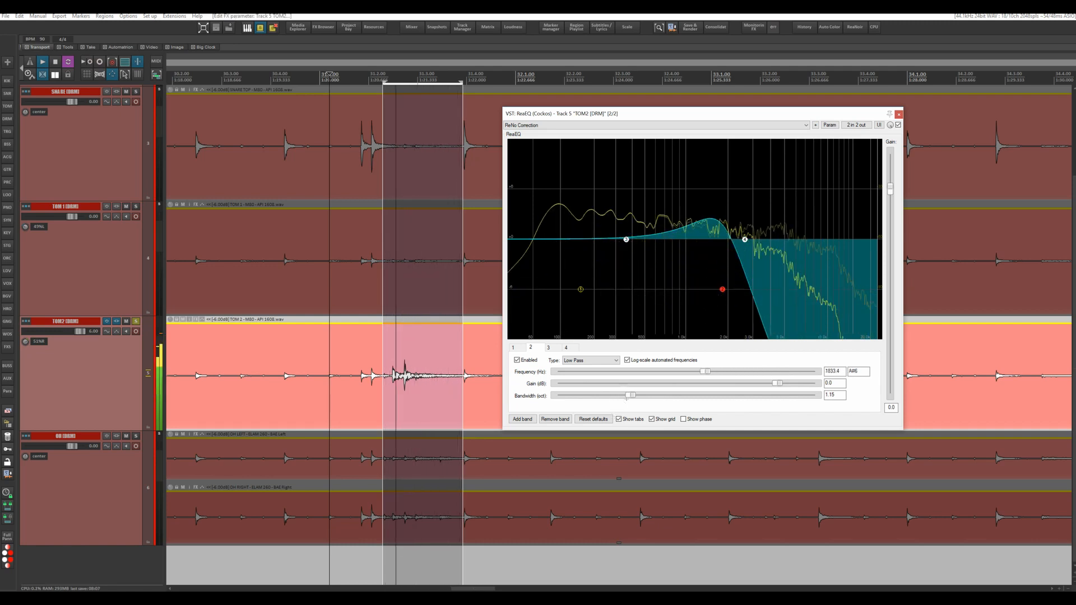
left_click_drag(631, 395, 661, 395)
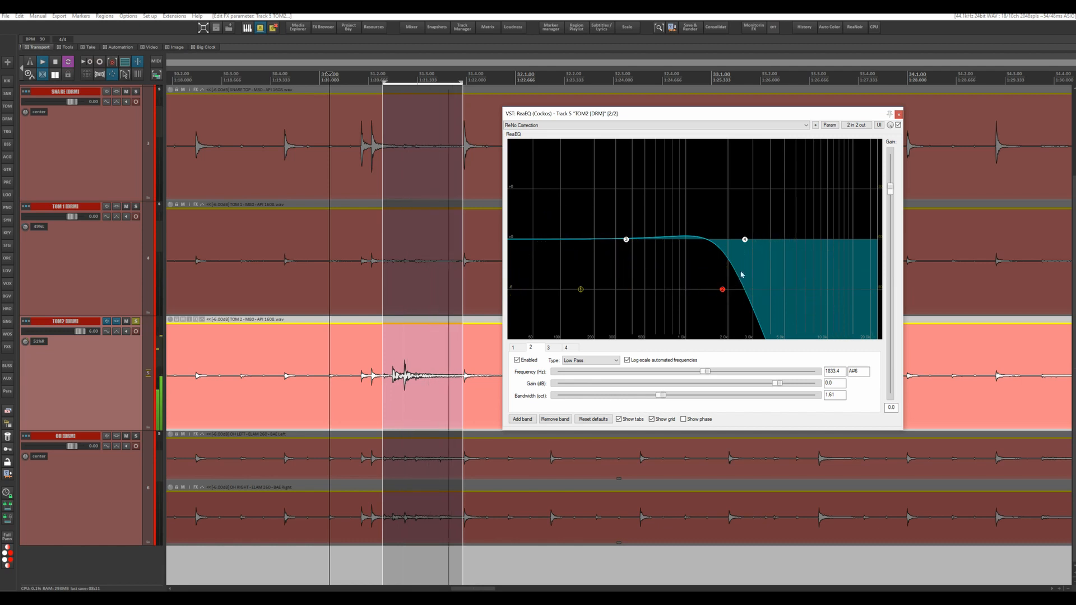
left_click_drag(722, 290, 682, 299)
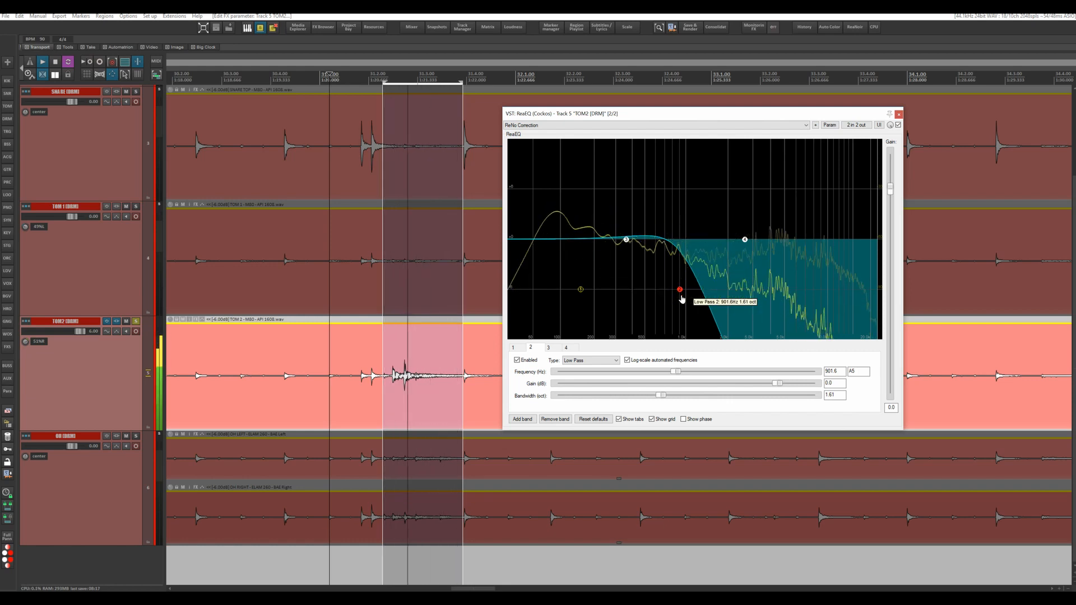
left_click_drag(682, 295, 673, 294)
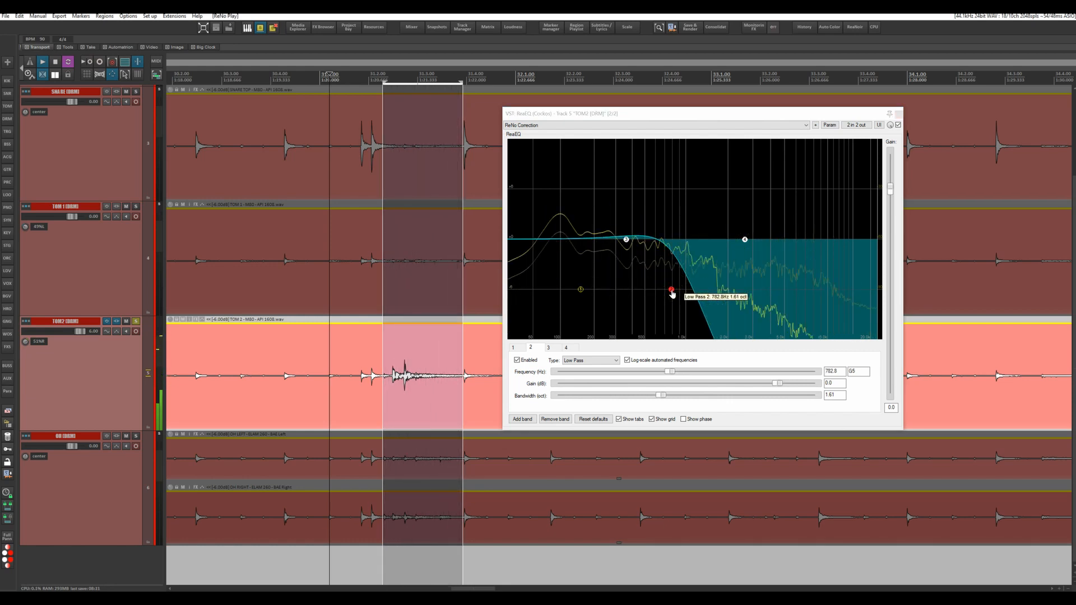
key("space")
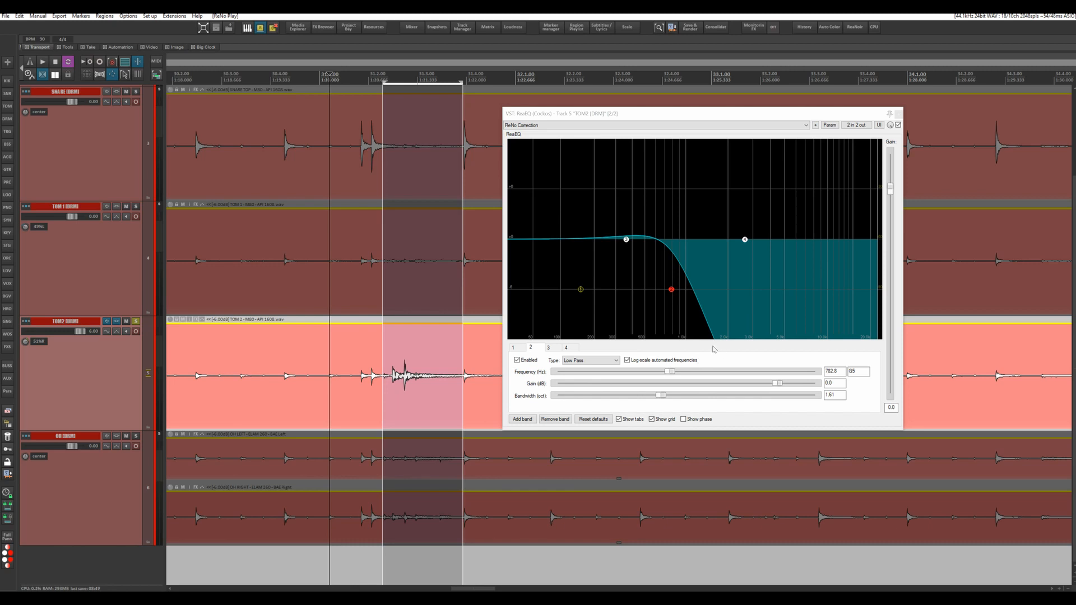
left_click_drag(667, 371, 671, 371)
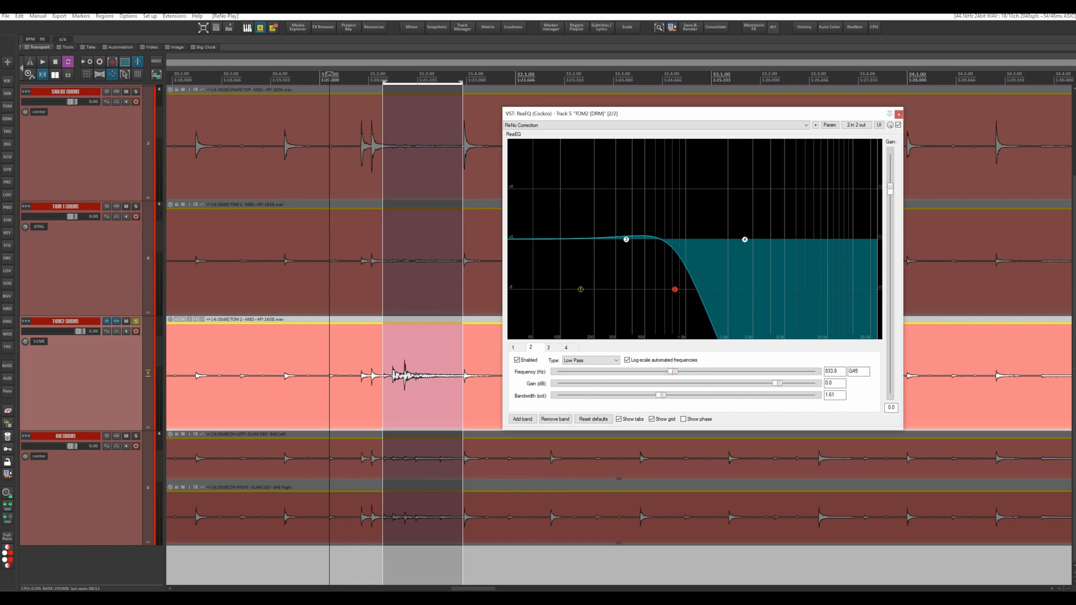
- Open parameter modulation for the low-pass frequency, enable its audio control signal sidechain, and place the dialog beside the ReaEQ window
left_click(830, 125)
left_click(853, 163)
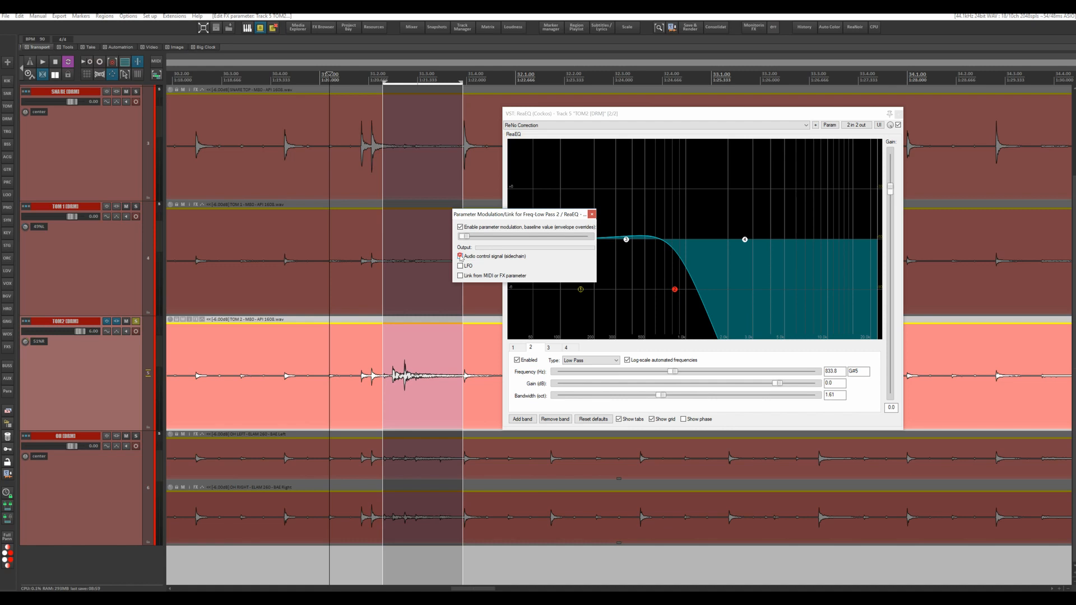
left_click(460, 256)
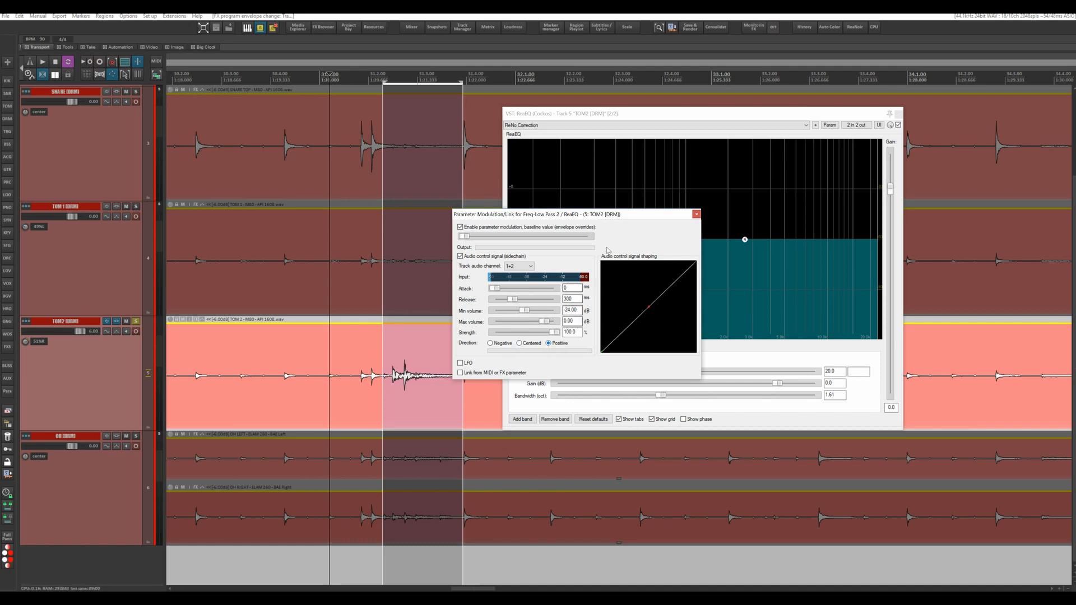
left_click_drag(621, 219, 745, 338)
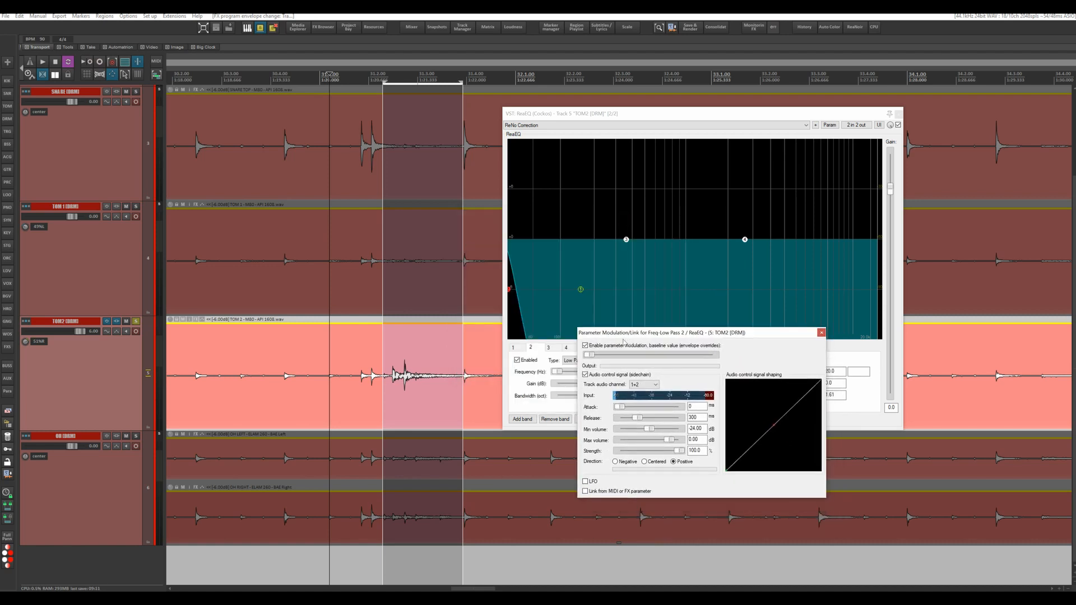
left_click_drag(614, 339, 327, 215)
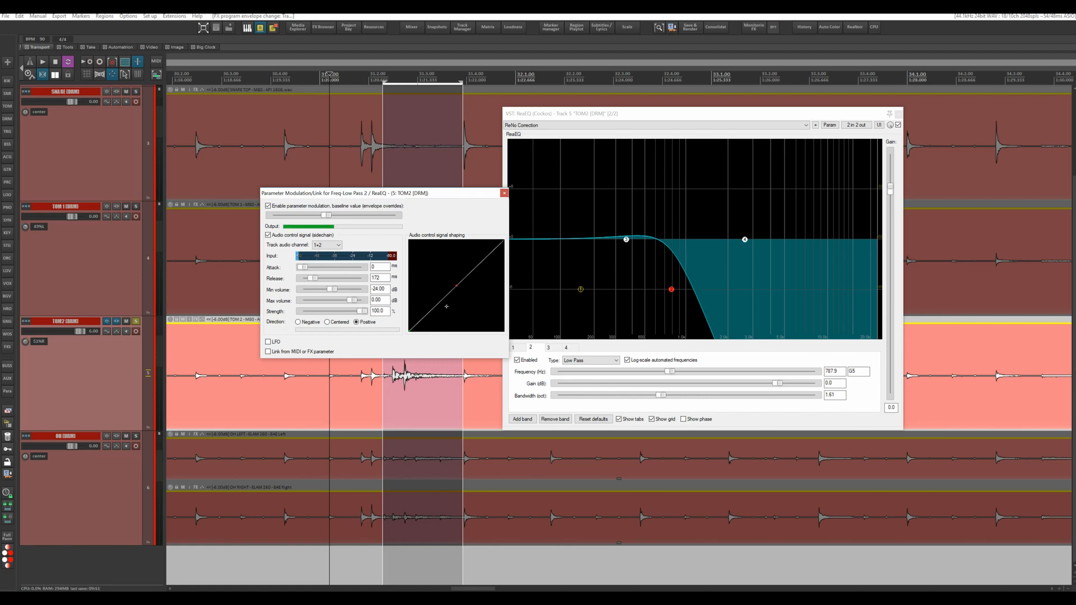
- Turn off looped playback, place the edit cursor just before bar 31, and audition the fill from there
left_click(74, 74)
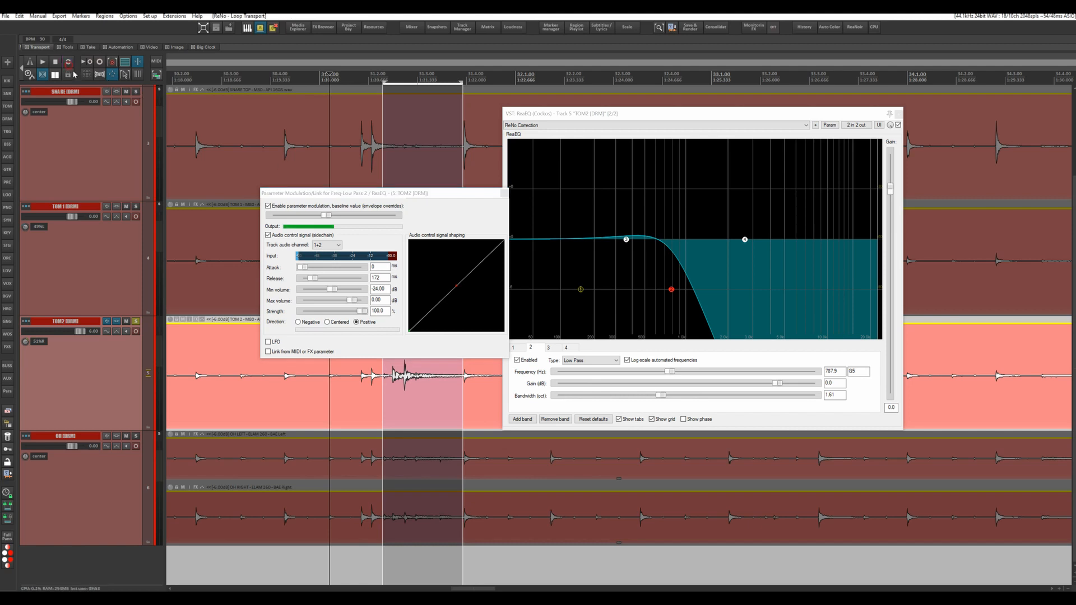
left_click(317, 76)
key("space")
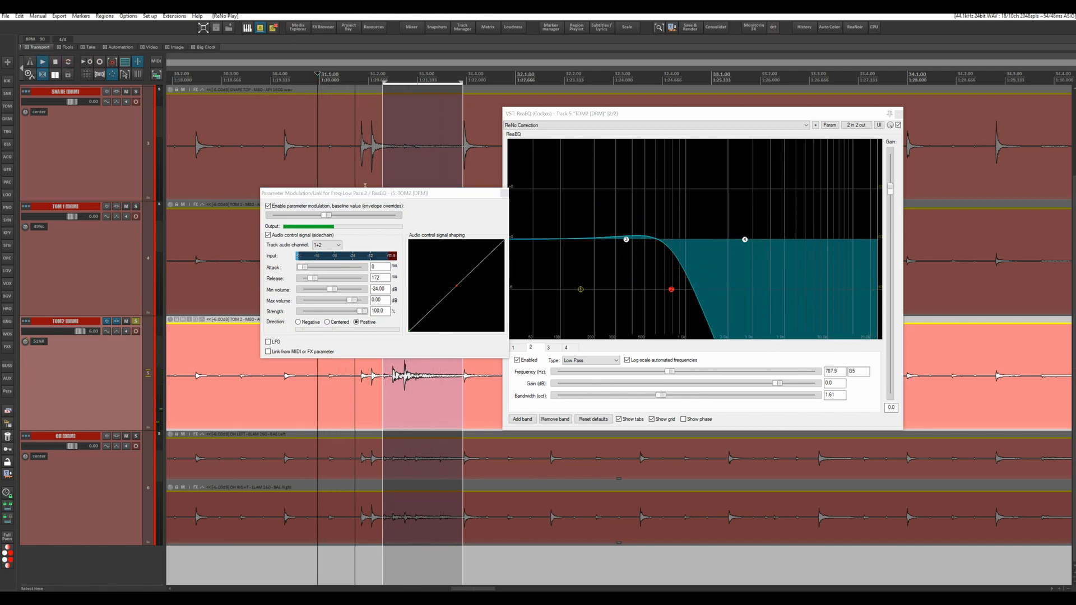
key("space")
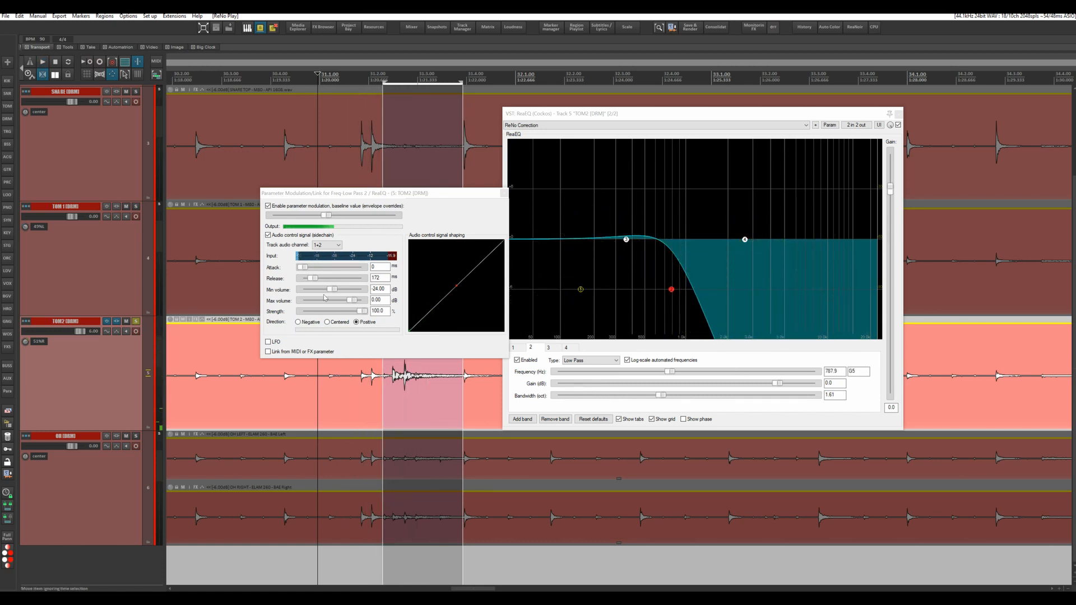
- Raise the modulation release to 298 ms and bend the audio control shaping curve strongly upward while auditioning the fill
left_click_drag(312, 278, 315, 278)
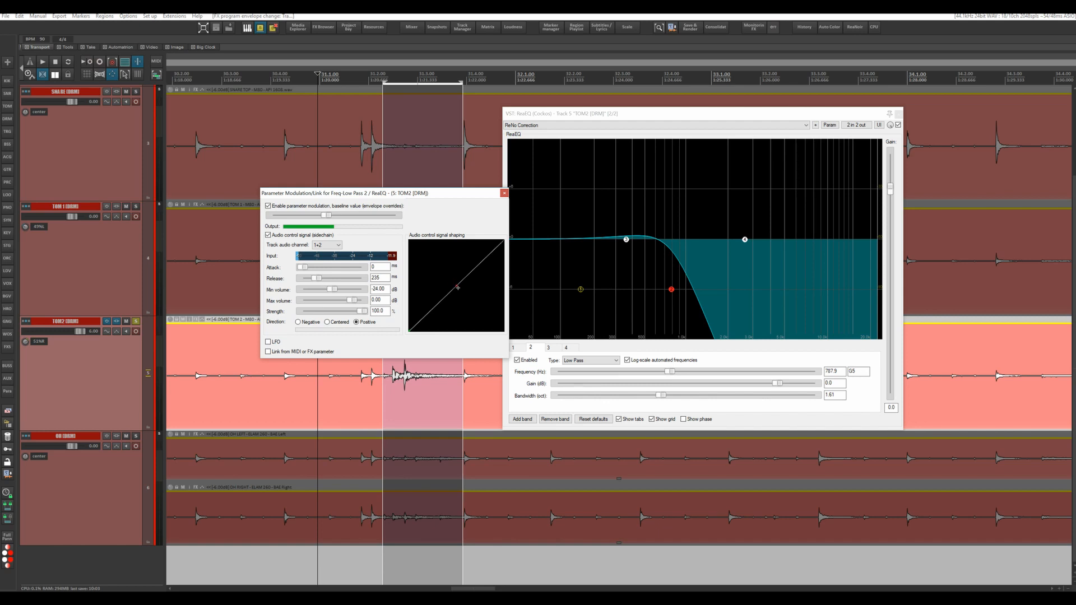
left_click_drag(451, 283, 429, 267)
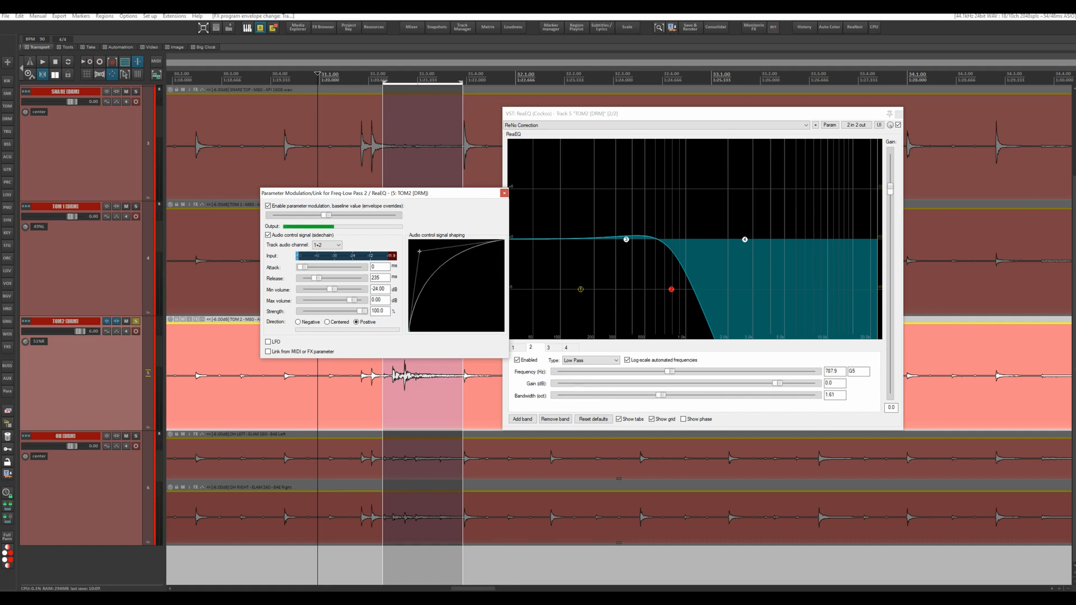
key("space")
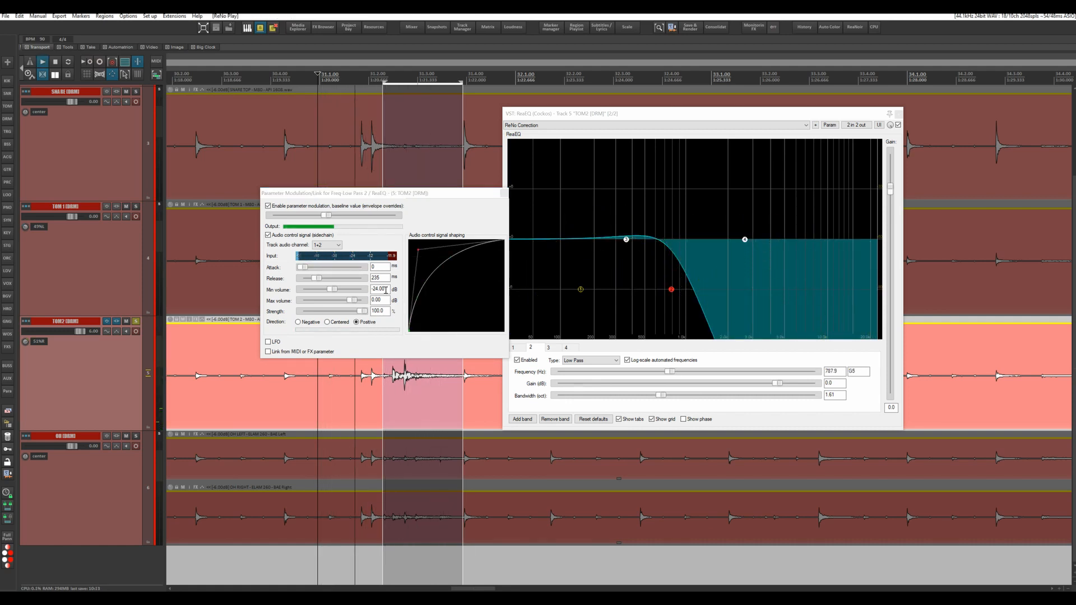
left_click_drag(316, 277, 319, 278)
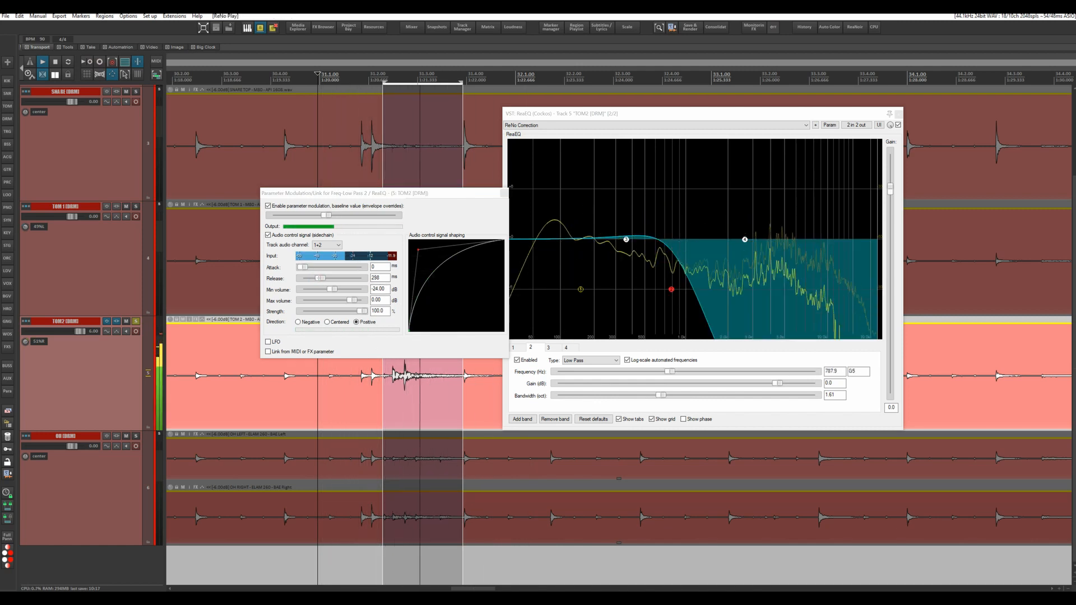
- Lower the modulation baseline so the low-pass rests at 566.2 Hz, and audition the fill
left_click_drag(327, 213, 323, 212)
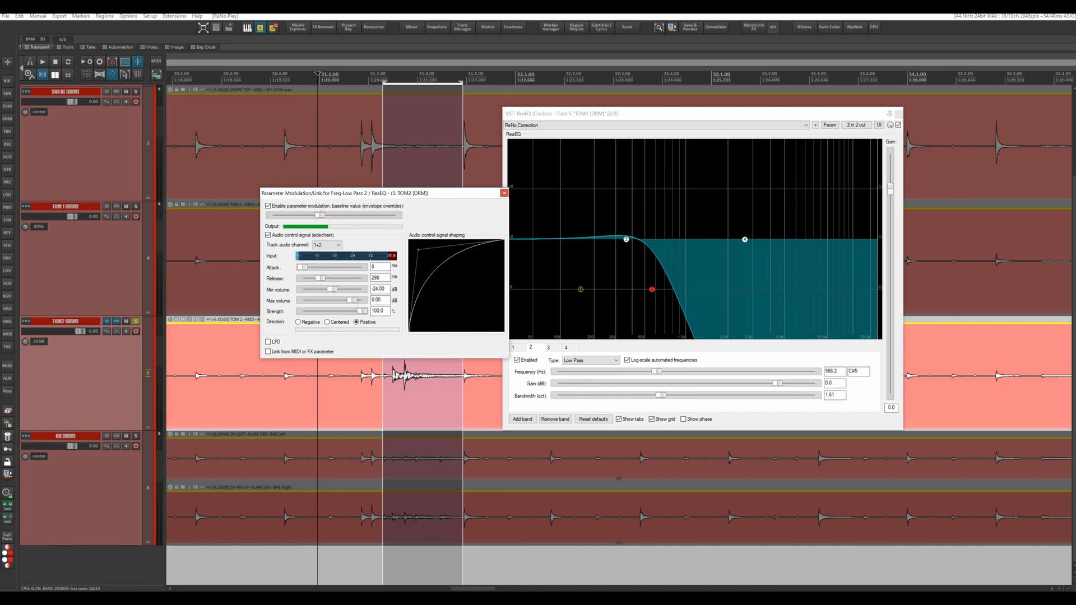
key("space")
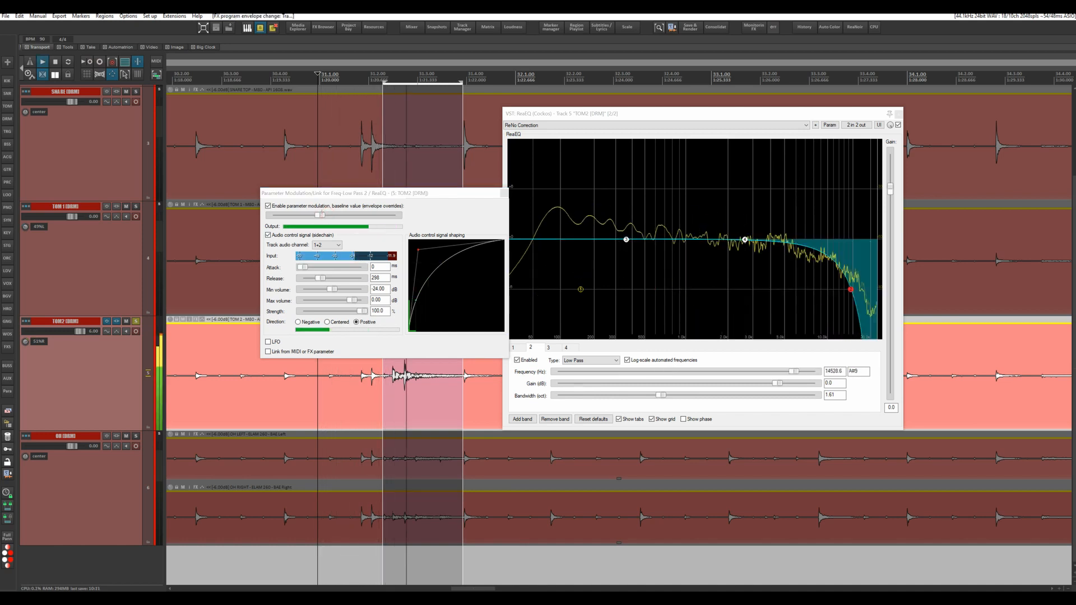
key("space")
- Try a much lower modulation baseline with the low-pass resting at 167.4 Hz, replaying the fill to compare
left_click_drag(322, 213, 299, 213)
key("space")
key("space")
key("space")
key("space")
key("space")
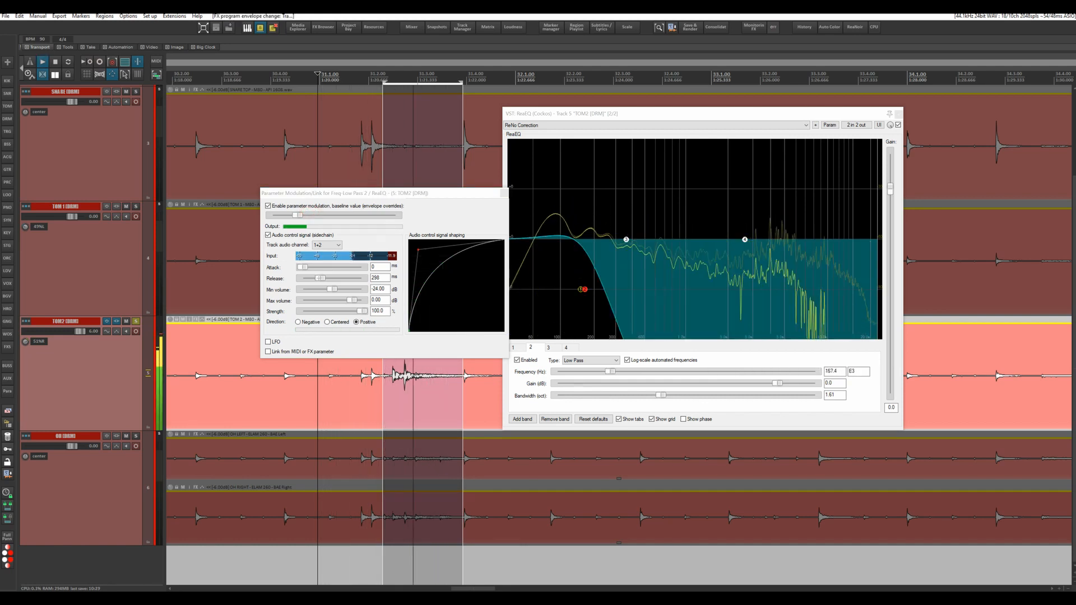
- Shorten the modulation release to 177 ms and audition the fill
left_click_drag(320, 278, 312, 277)
key("space")
key("space")
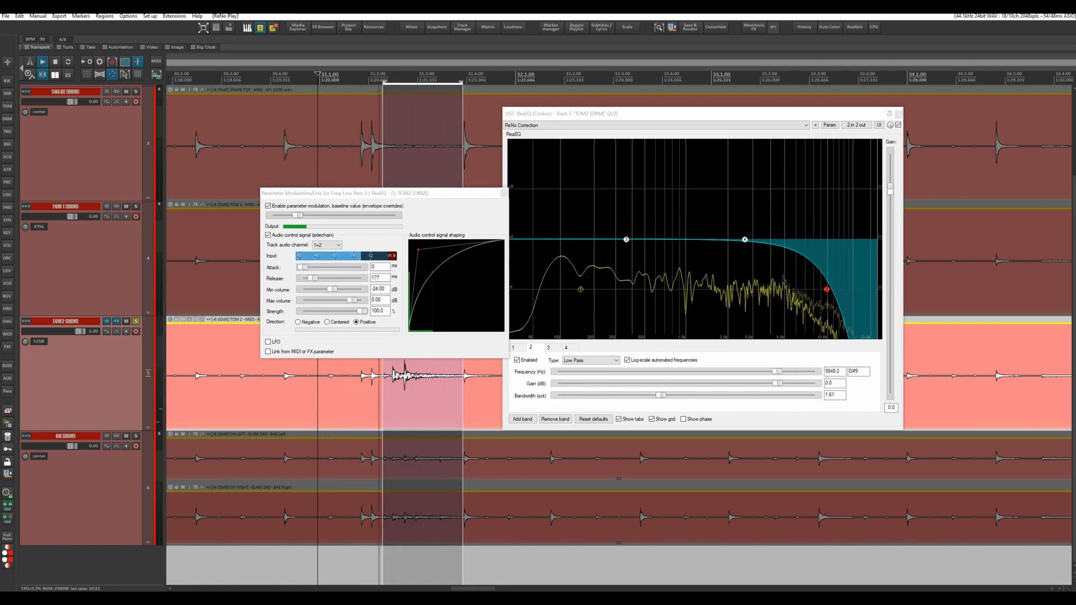
key("space")
- Raise the modulation baseline until the low-pass rests at 721.3 Hz, replaying the fill between adjustments
left_click_drag(302, 215, 323, 217)
key("space")
key("space")
key("space")
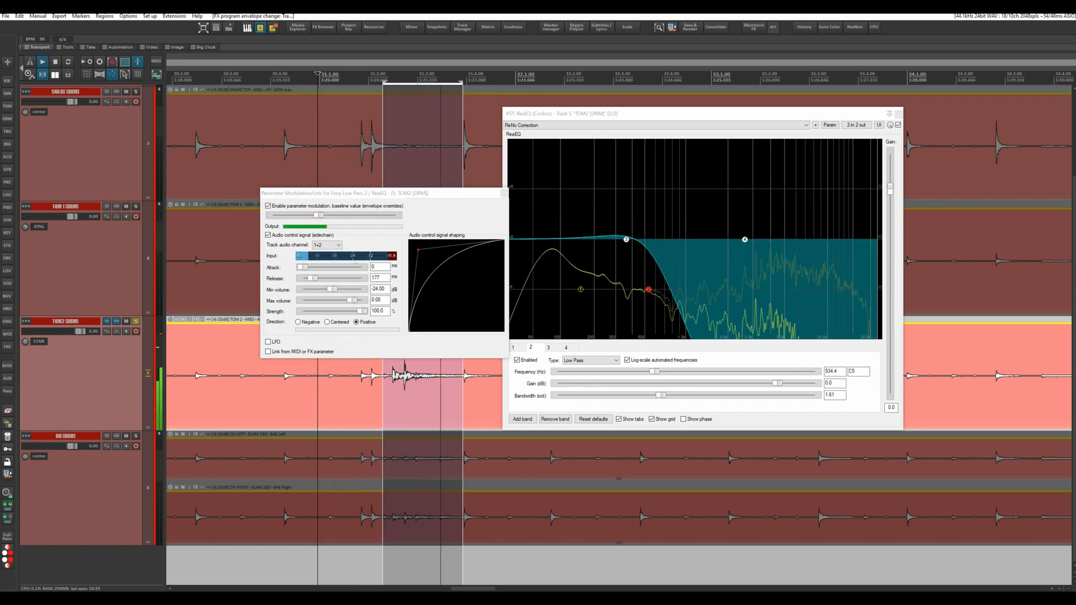
left_click_drag(316, 215, 324, 215)
key("space")
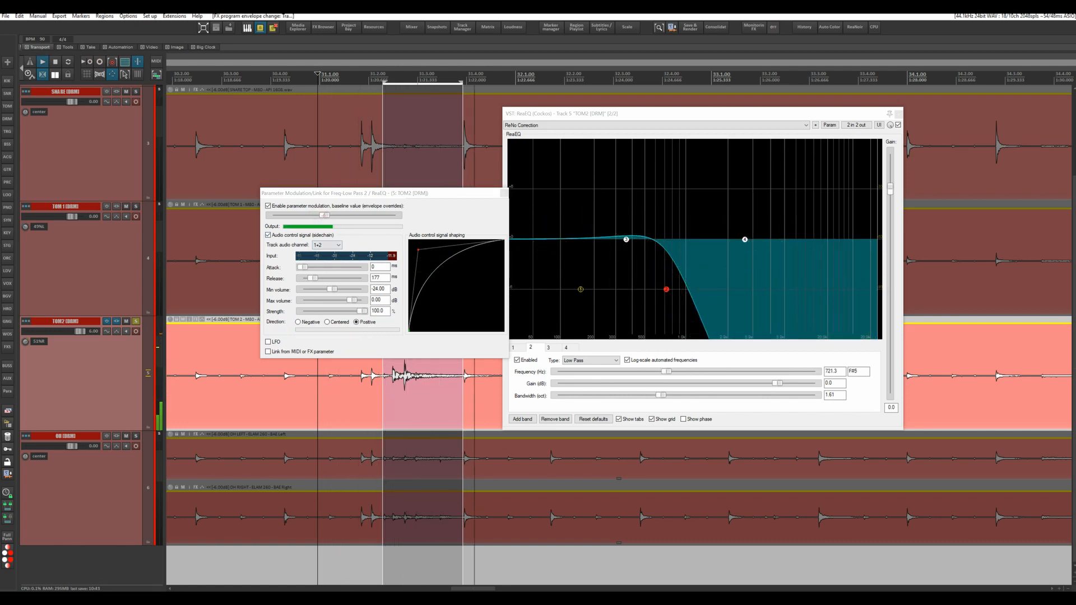
key("space")
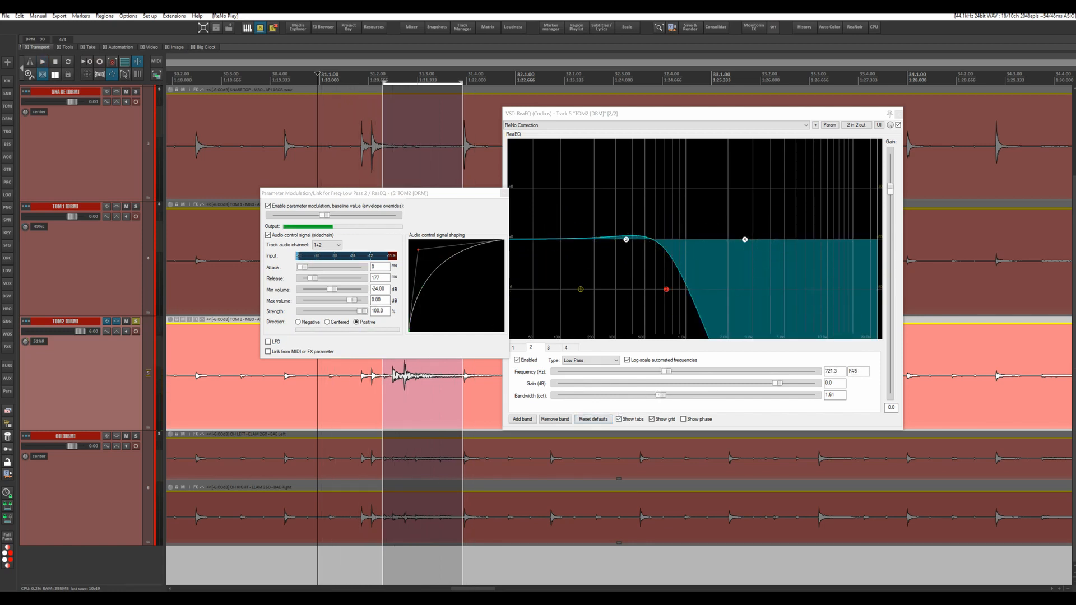
- Audition the low-pass band at a 1.25-octave bandwidth, and widen it to 1.74 octaves
left_click_drag(662, 394, 648, 394)
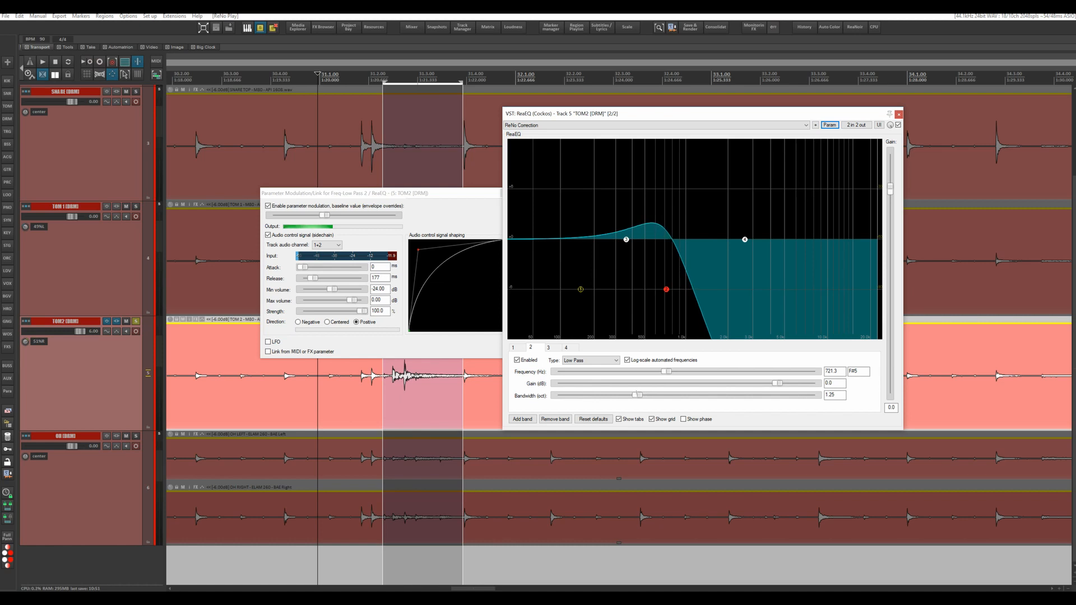
key("space")
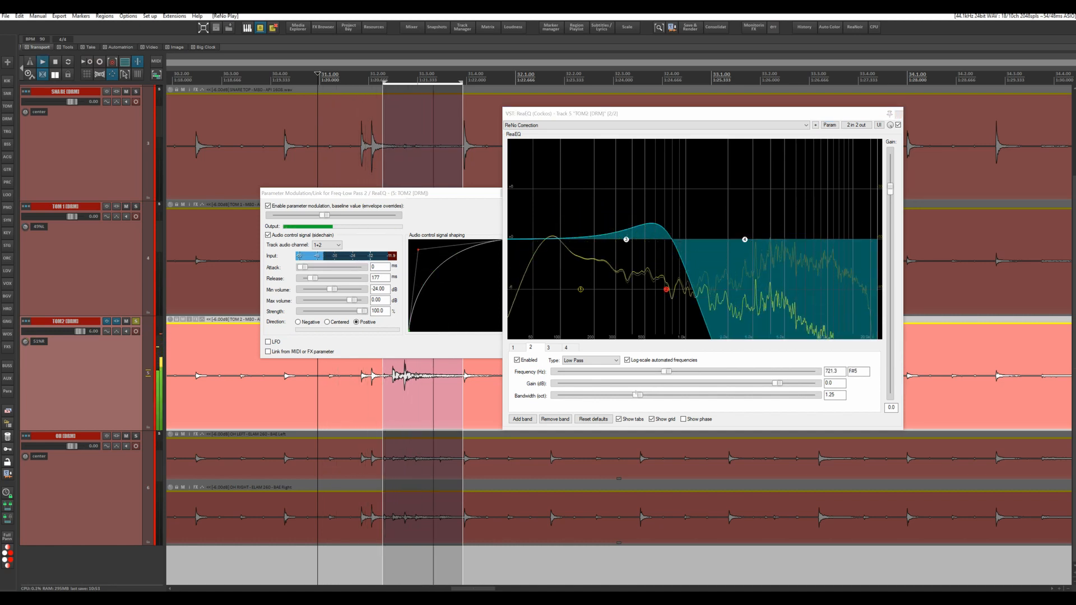
left_click_drag(635, 395, 669, 395)
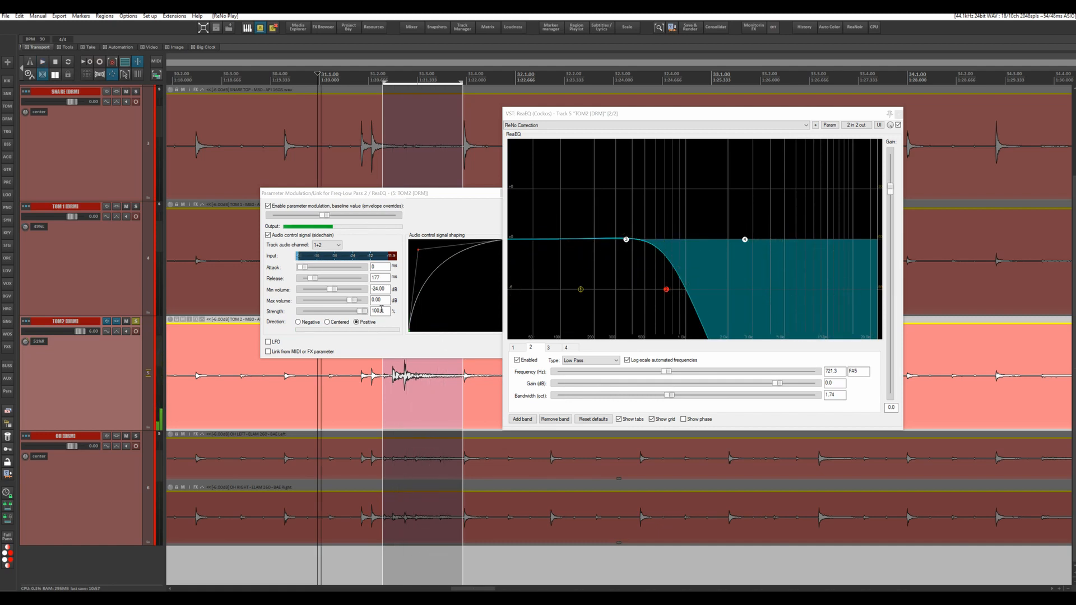
- Lower the modulation's minimum volume to about -40.5 dB in stages while auditioning the fill
left_click_drag(332, 289, 327, 290)
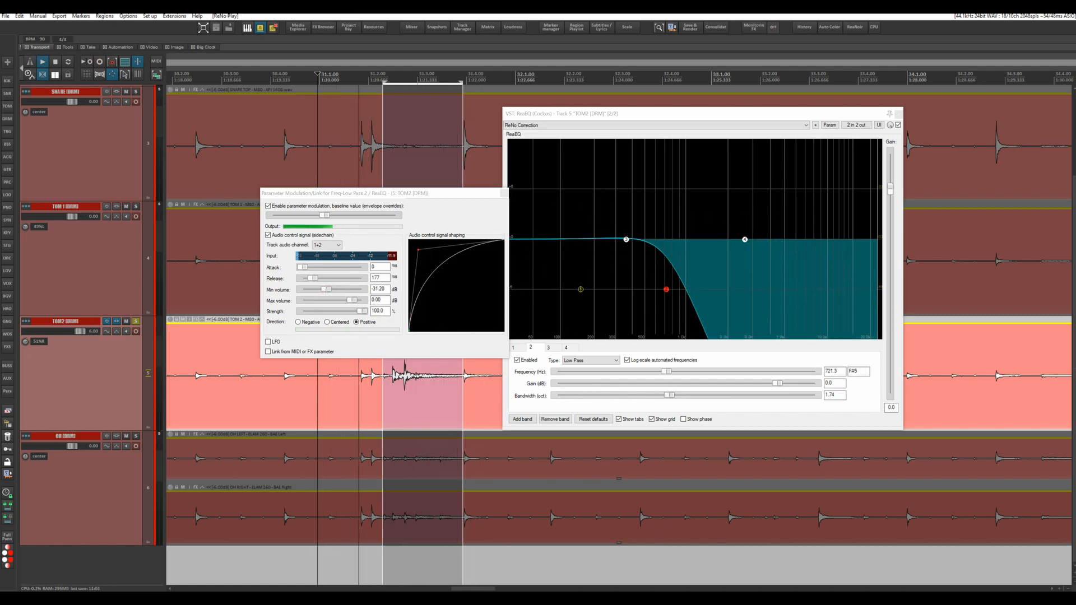
left_click_drag(326, 289, 325, 290)
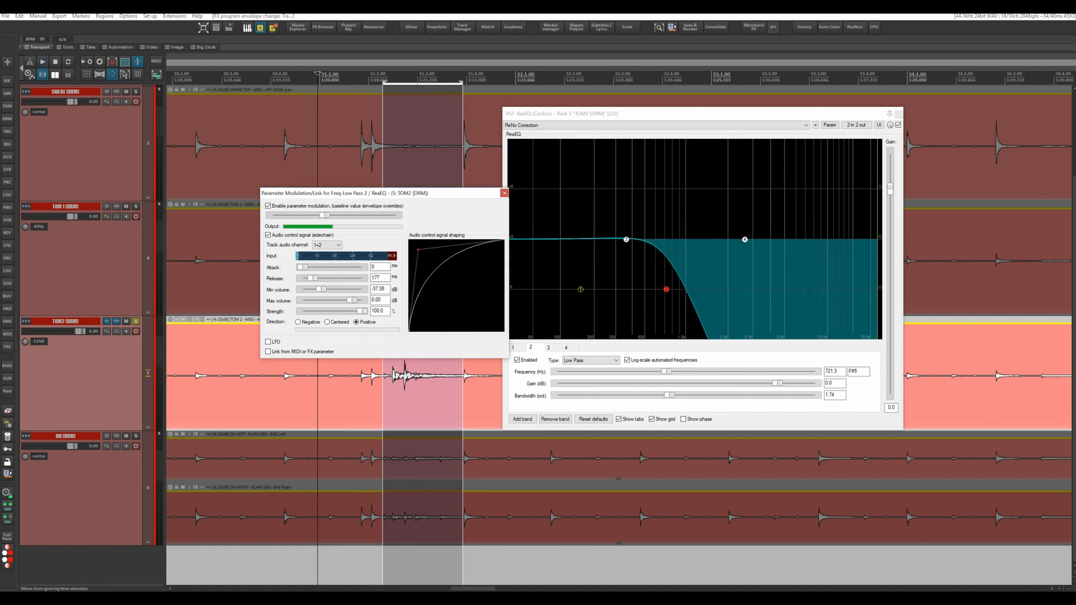
key("space")
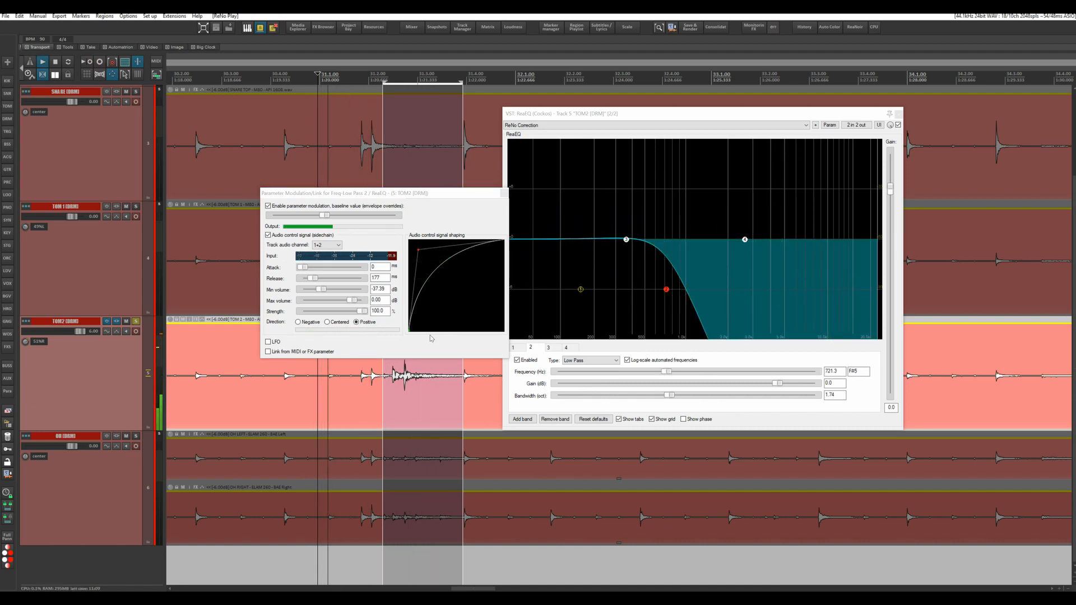
key("space")
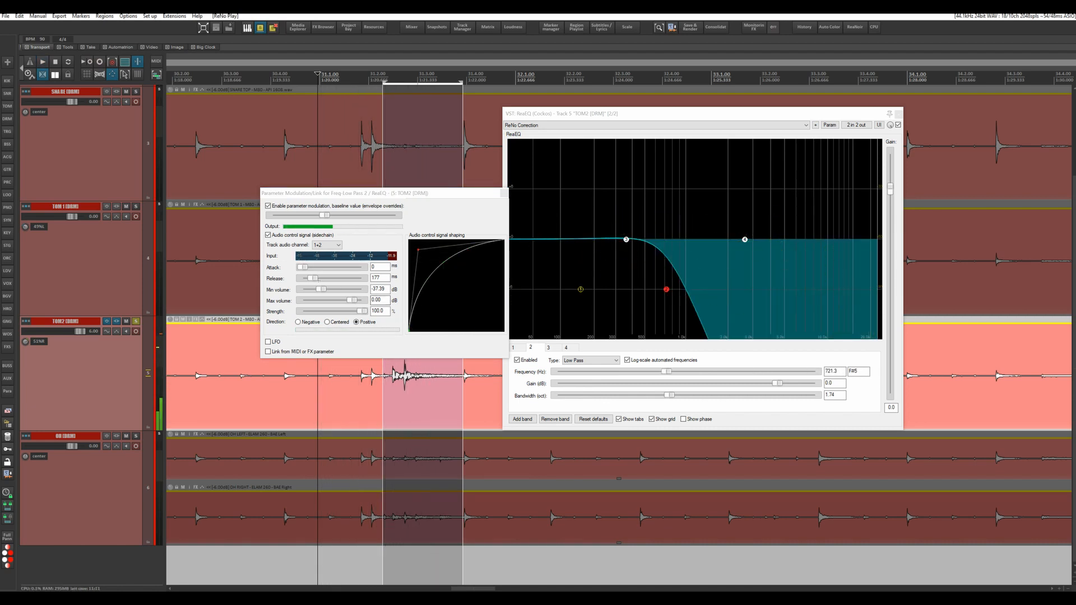
left_click_drag(318, 289, 315, 289)
key("space")
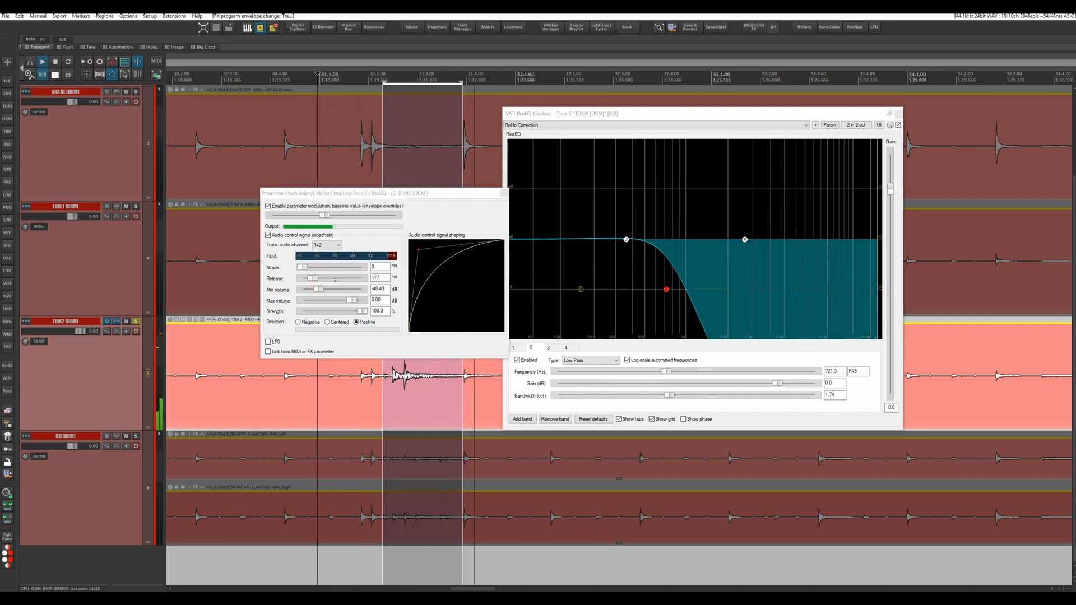
key("space")
key("space")
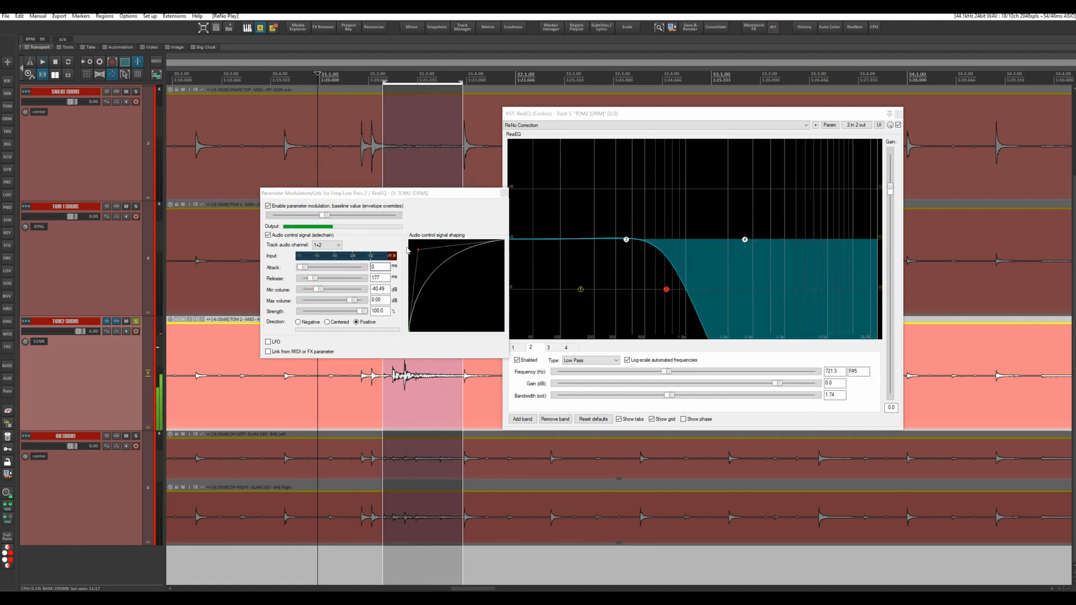
- Flatten the audio control shaping curve to a gentle upward bend and set the modulation release to 48 ms while auditioning
left_click_drag(419, 250, 427, 261)
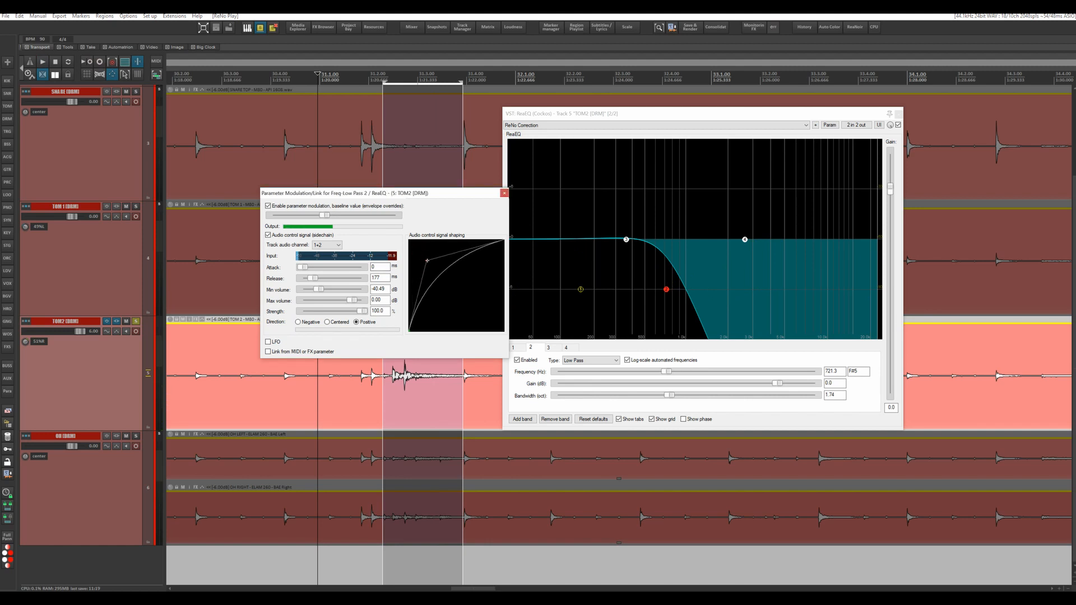
key("space")
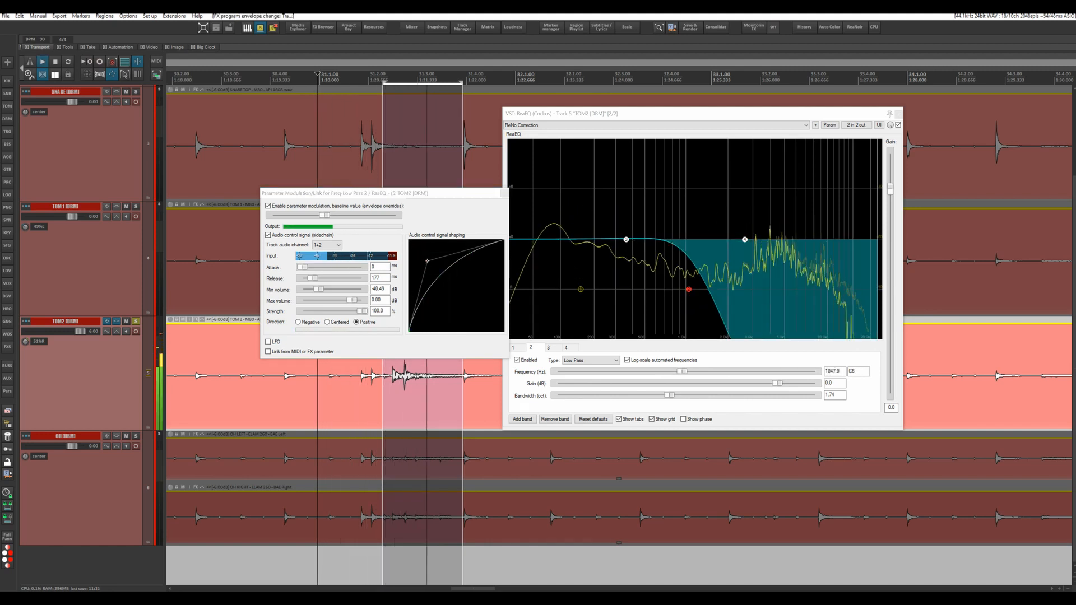
left_click_drag(315, 278, 308, 278)
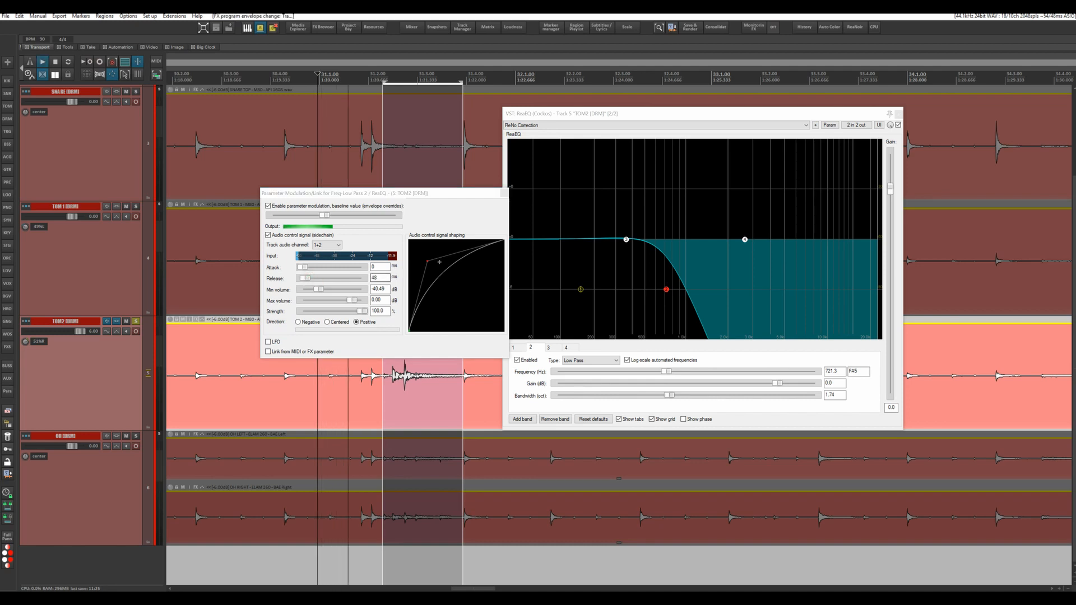
key("space")
left_click_drag(427, 265, 438, 278)
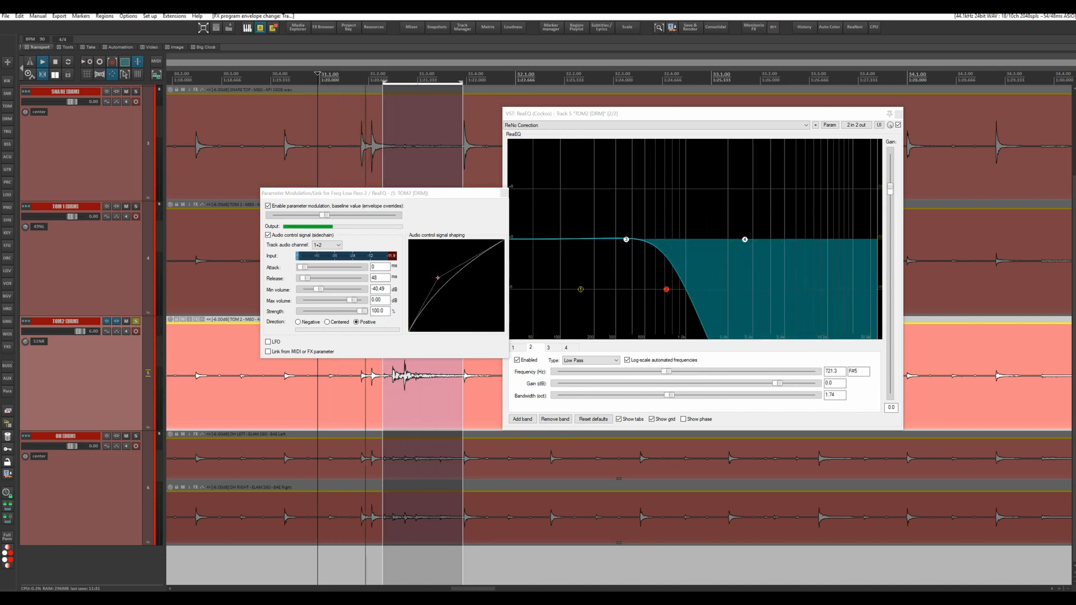
left_click(437, 278)
key("space")
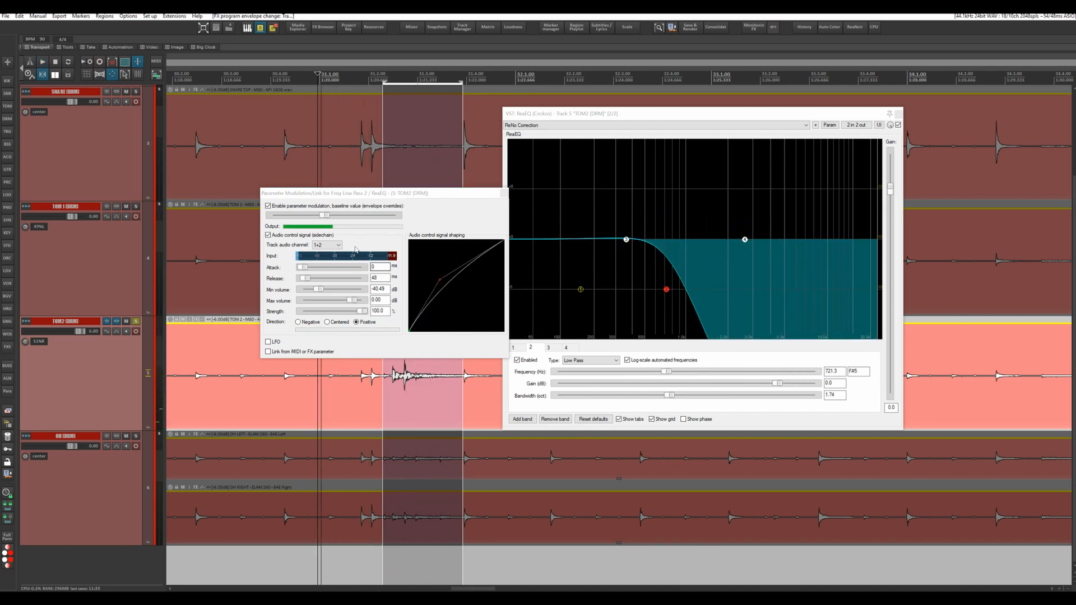
- Lower the modulation baseline until the low-pass rests at 337.6 Hz, auditioning the fill between adjustments
left_click_drag(326, 216, 320, 215)
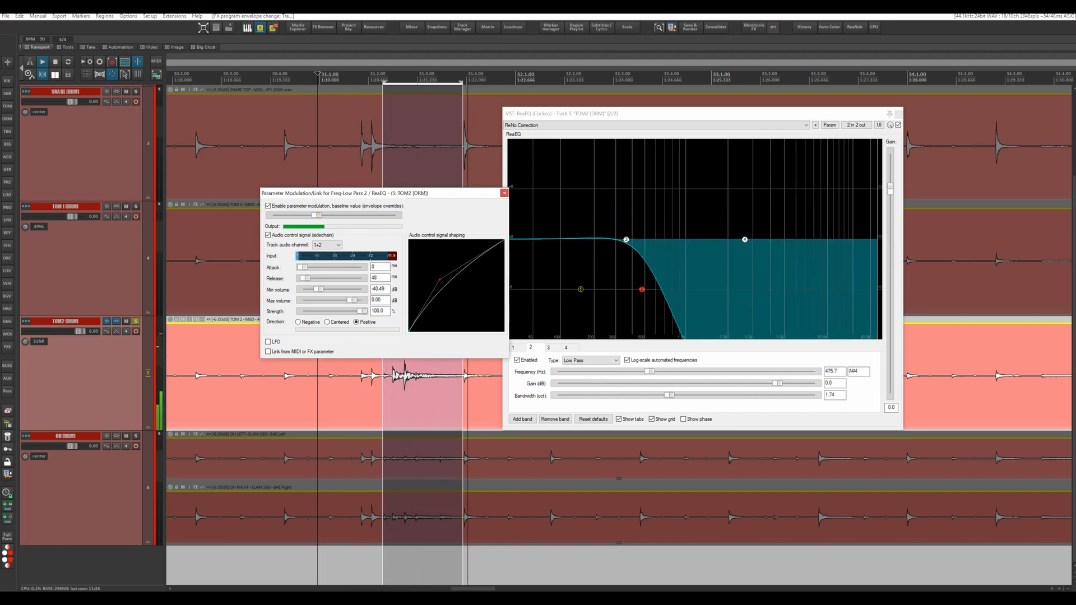
key("space")
key("space")
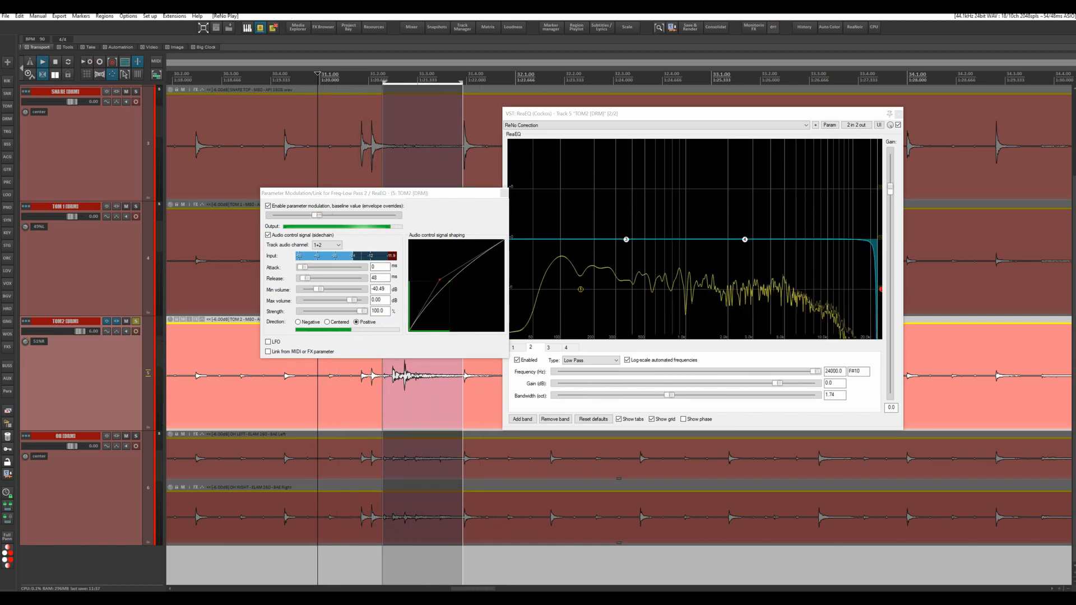
key("space")
left_click_drag(317, 215, 315, 215)
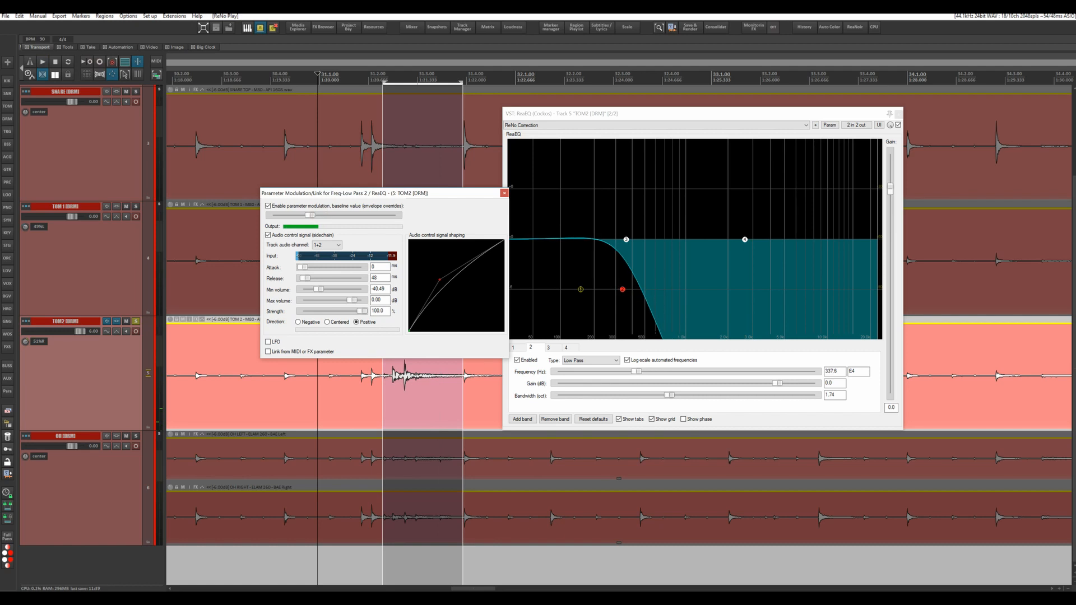
- Lower the modulation baseline in small stages until the low-pass rests at 266.1 Hz, auditioning the fill between adjustments
key("space")
key("space")
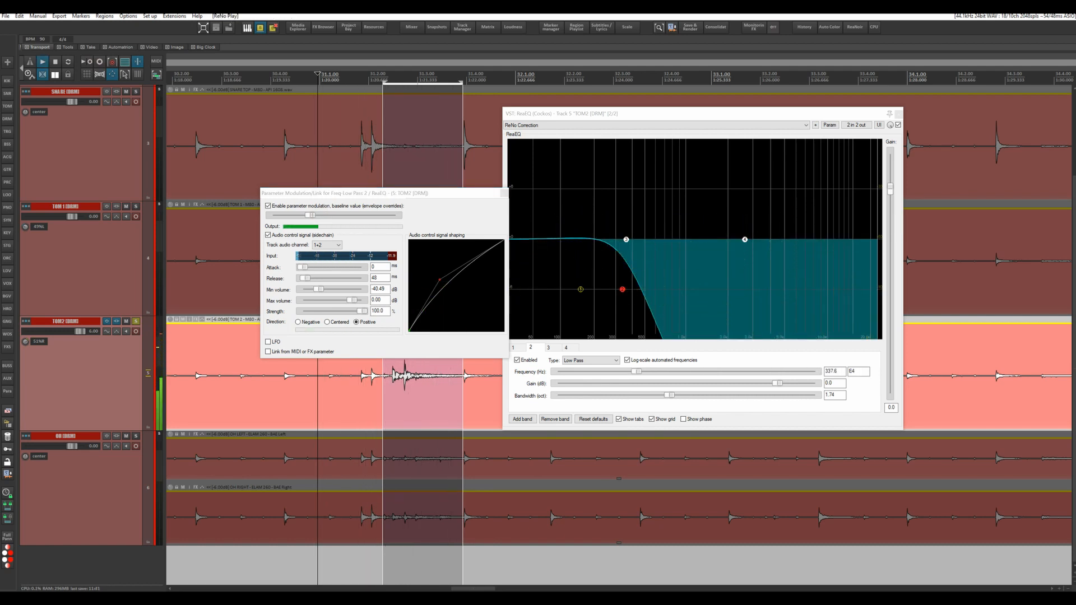
left_click_drag(312, 215, 308, 215)
key("space")
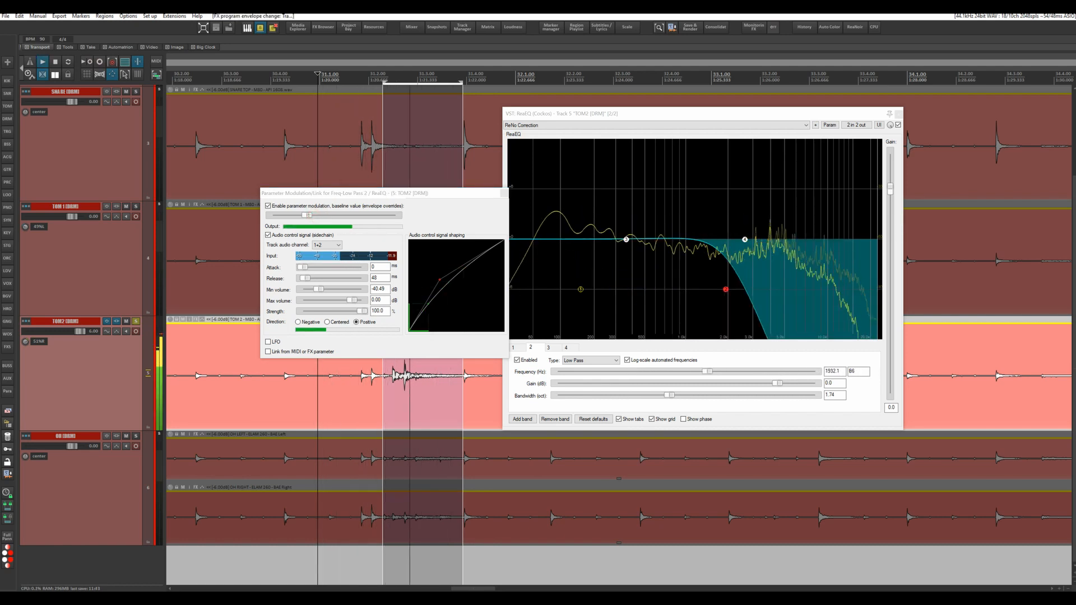
key("space")
key("space")
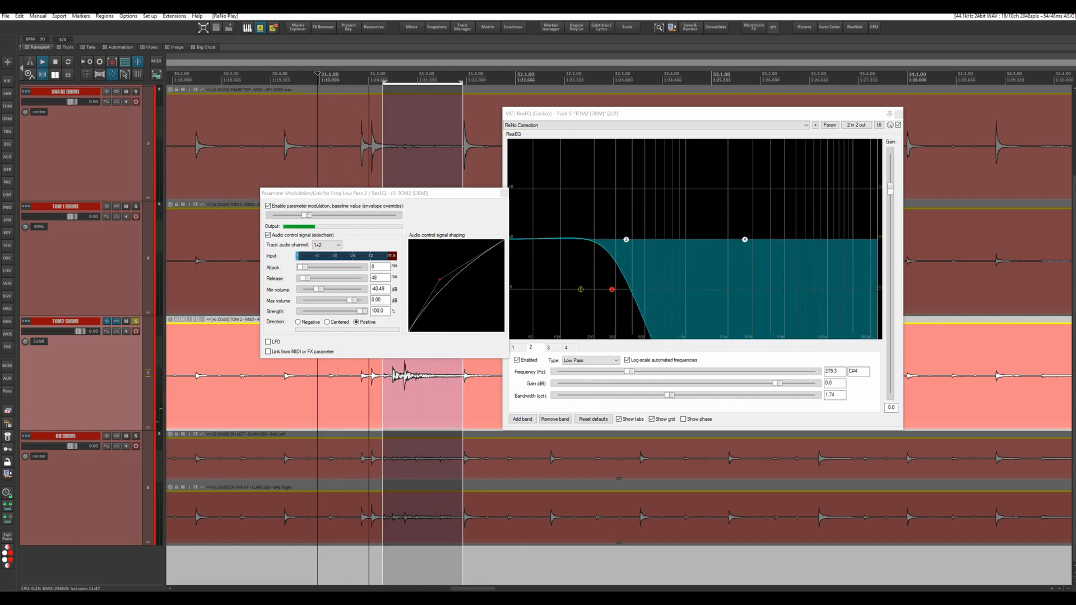
key("space")
left_click_drag(307, 215, 306, 216)
key("space")
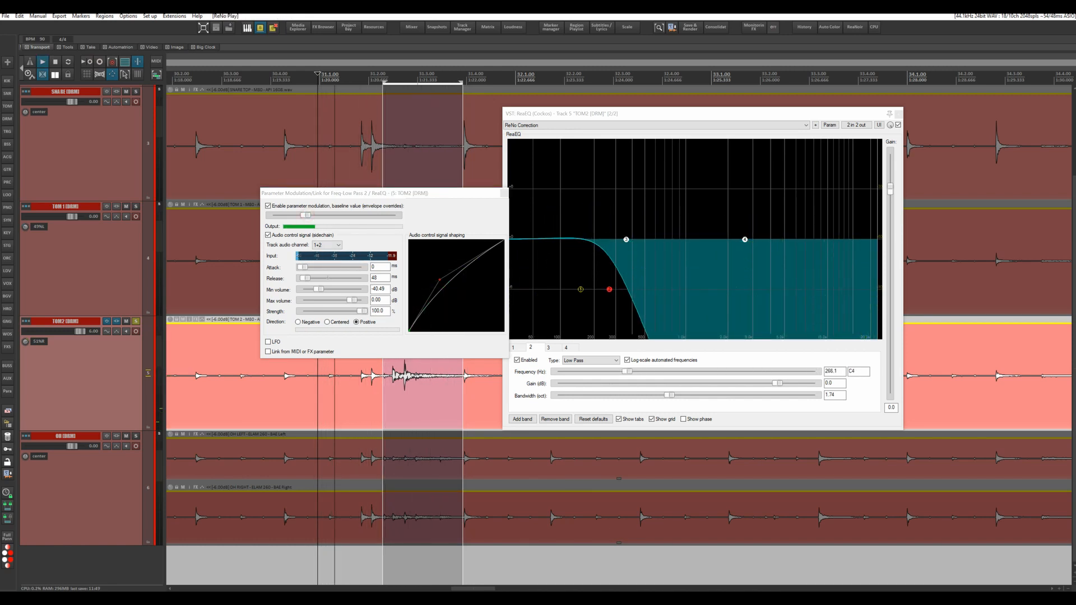
- Set the modulation release to 26 ms and bend the shaping curve slightly further upward while auditioning, and close the modulation and ReaEQ windows
left_click_drag(307, 278, 305, 279)
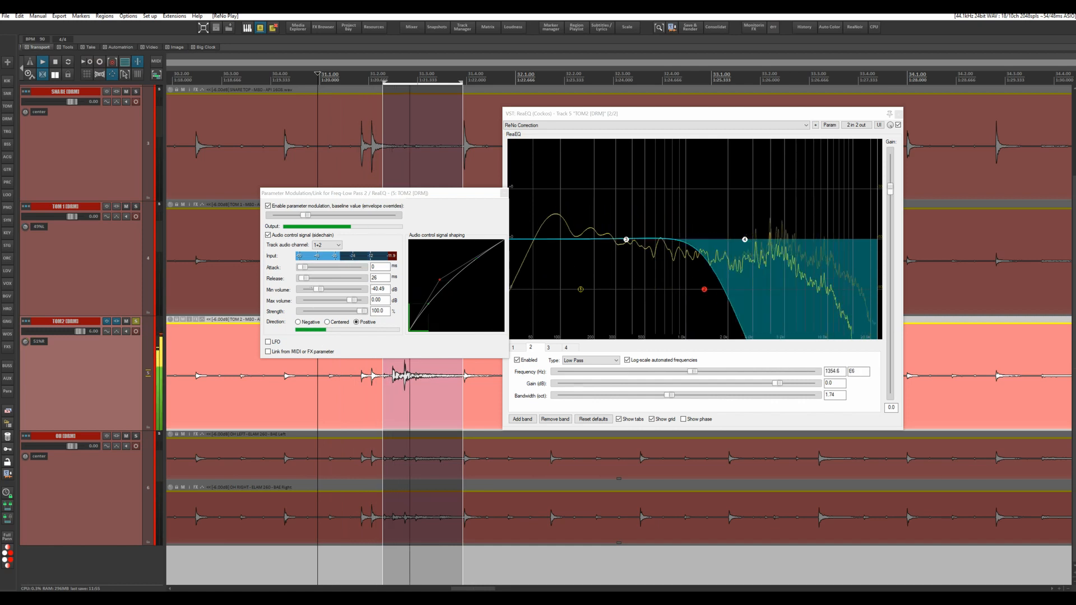
left_click(437, 281)
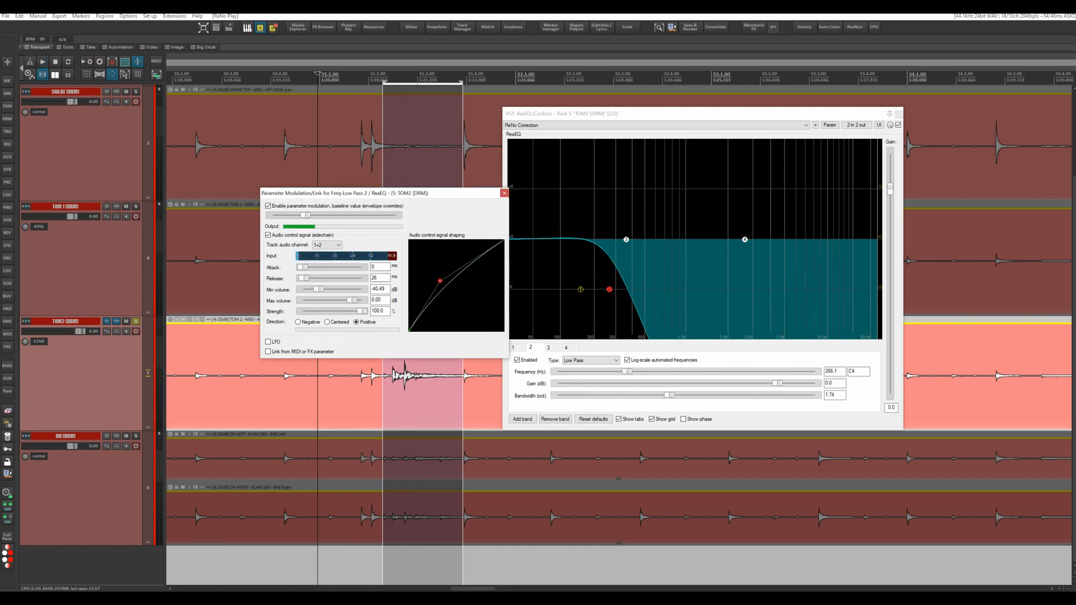
key("space")
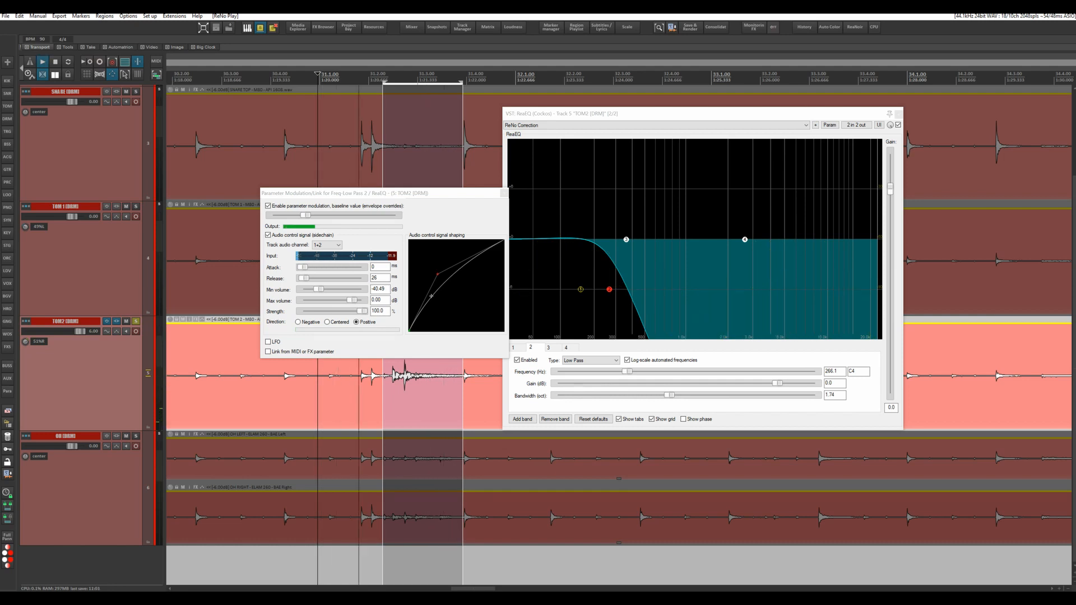
key("space")
left_click(505, 194)
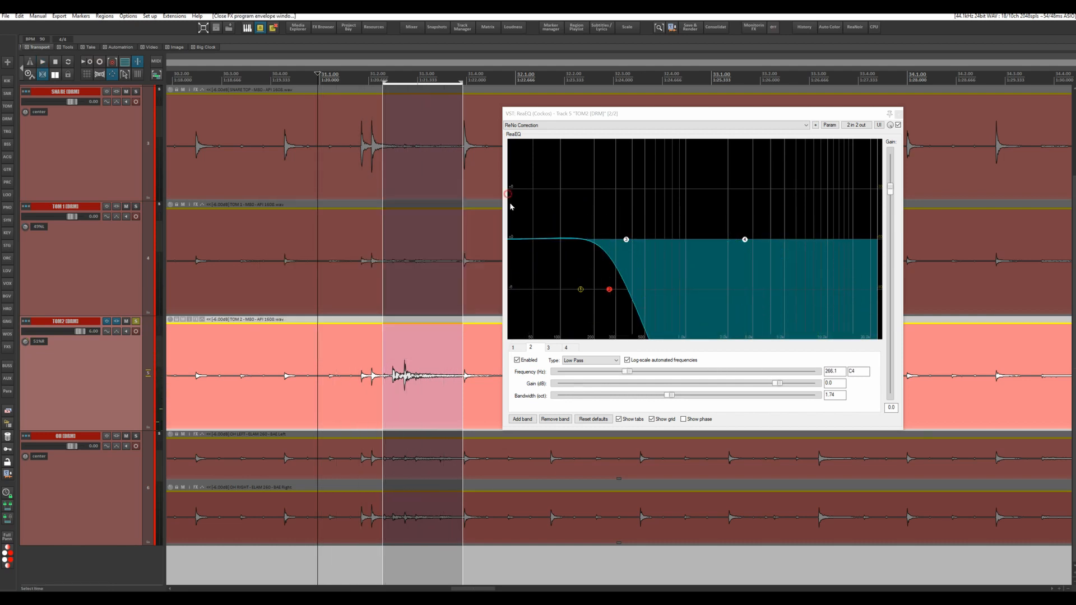
left_click(898, 114)
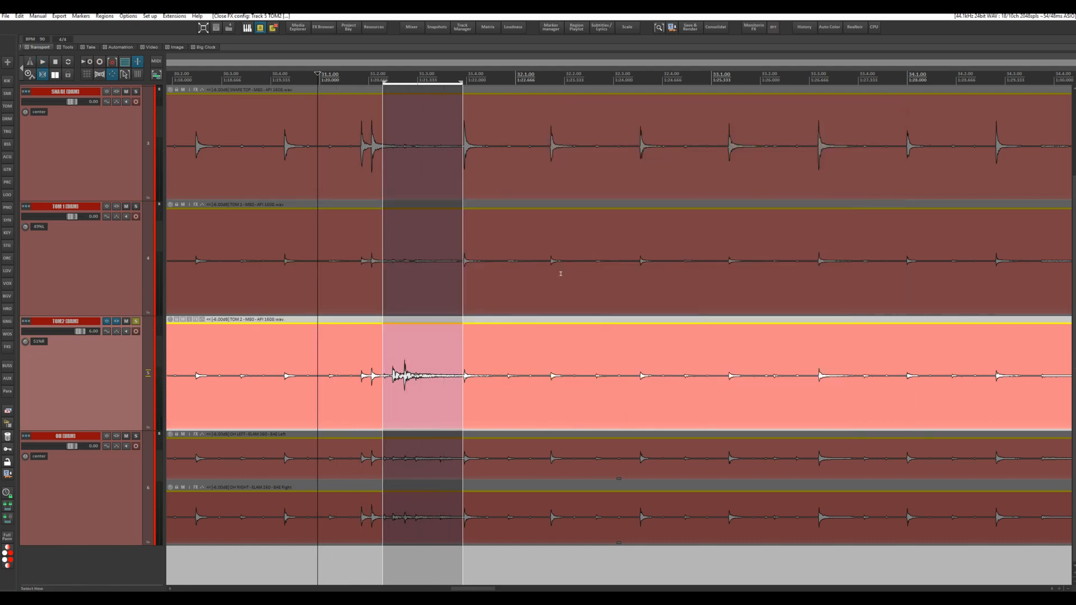
- Unsolo the TOM2 track so the whole drum kit plays
scroll(549, 275, "down", 2)
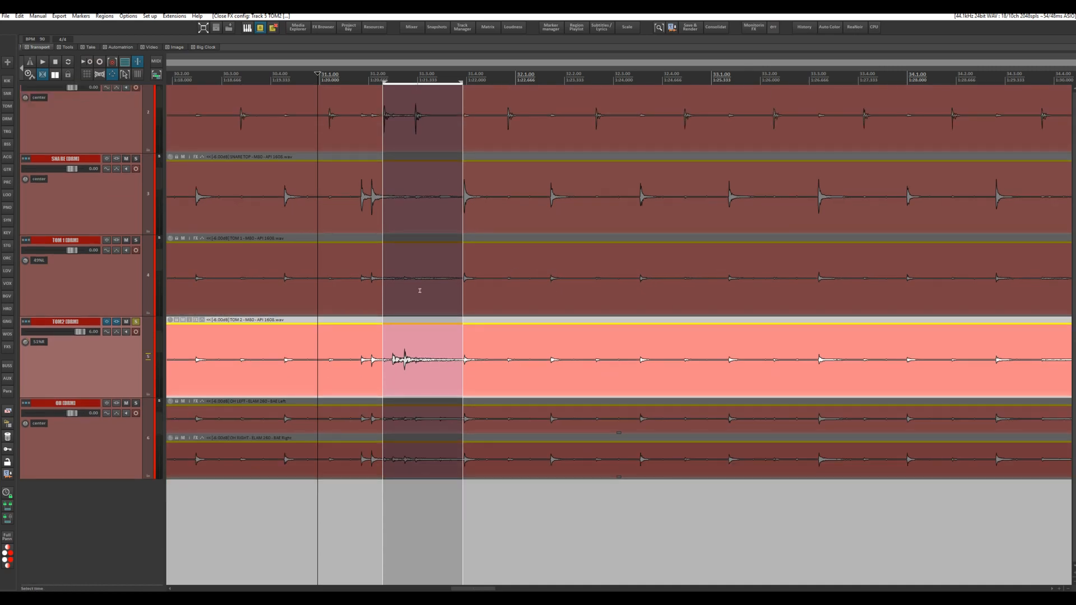
left_click(137, 323)
scroll(299, 299, "down", 5)
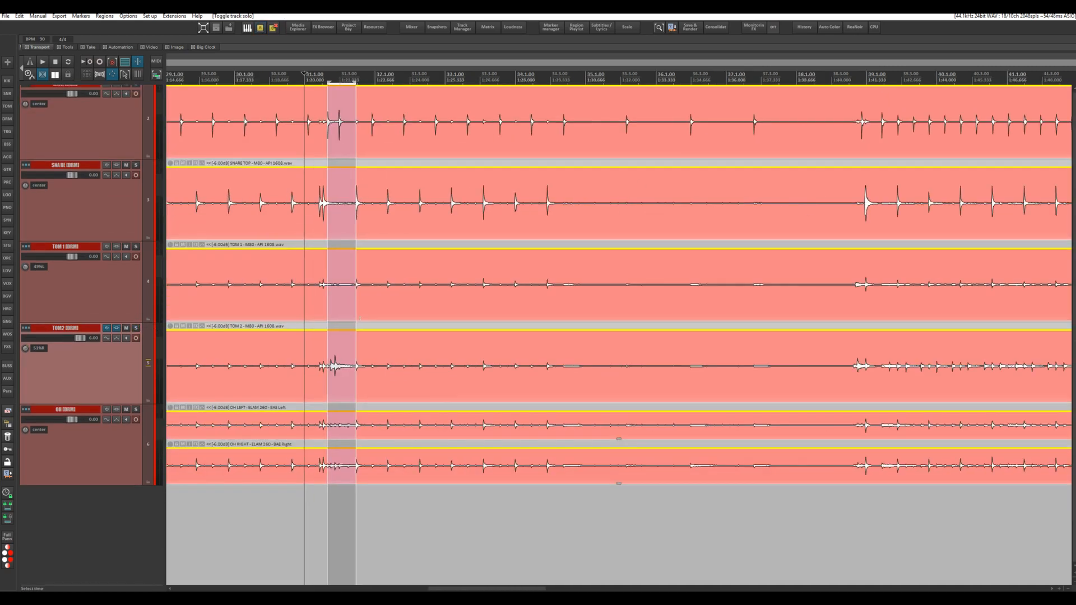
left_click_drag(241, 298, 449, 305)
scroll(583, 263, "up", 2)
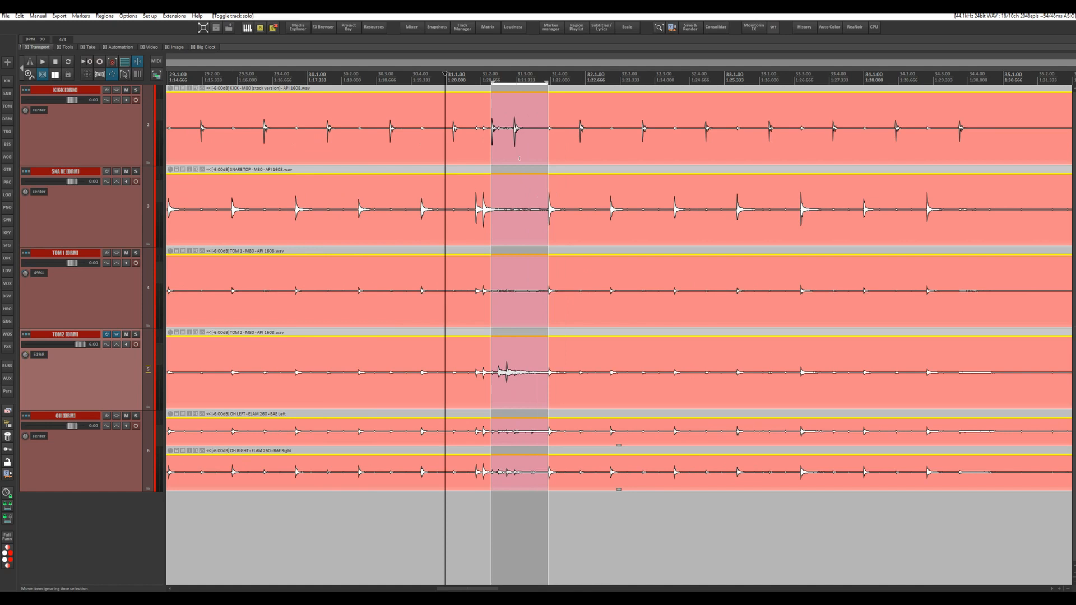
- Place the edit cursor just before bar 31 and audition the tom fill repeatedly with all drum tracks playing
left_click(435, 74)
key("space")
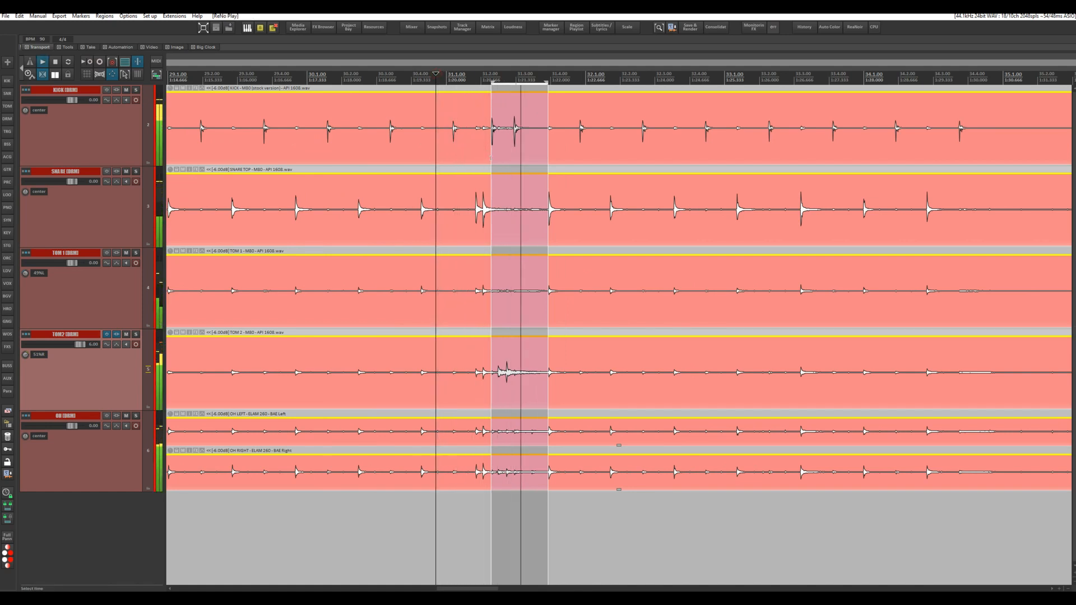
key("space")
key("space")
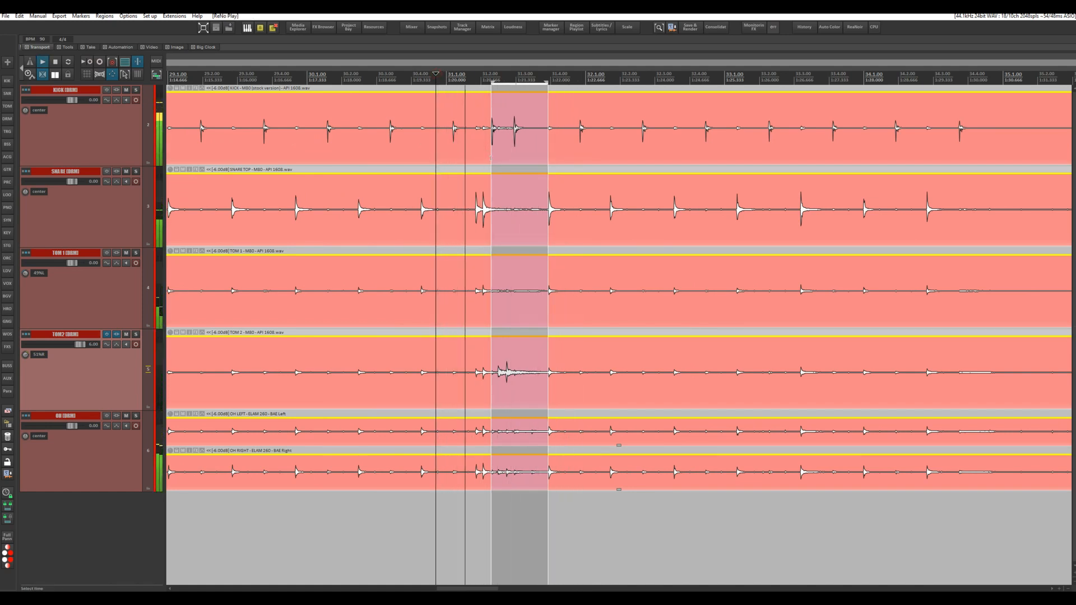
key("space")
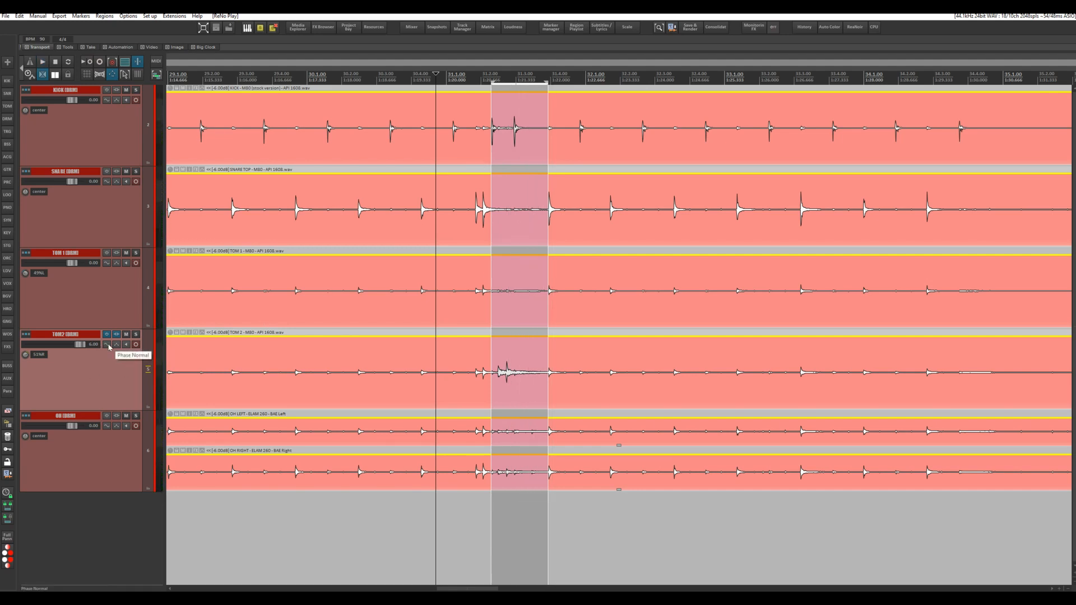
key("space")
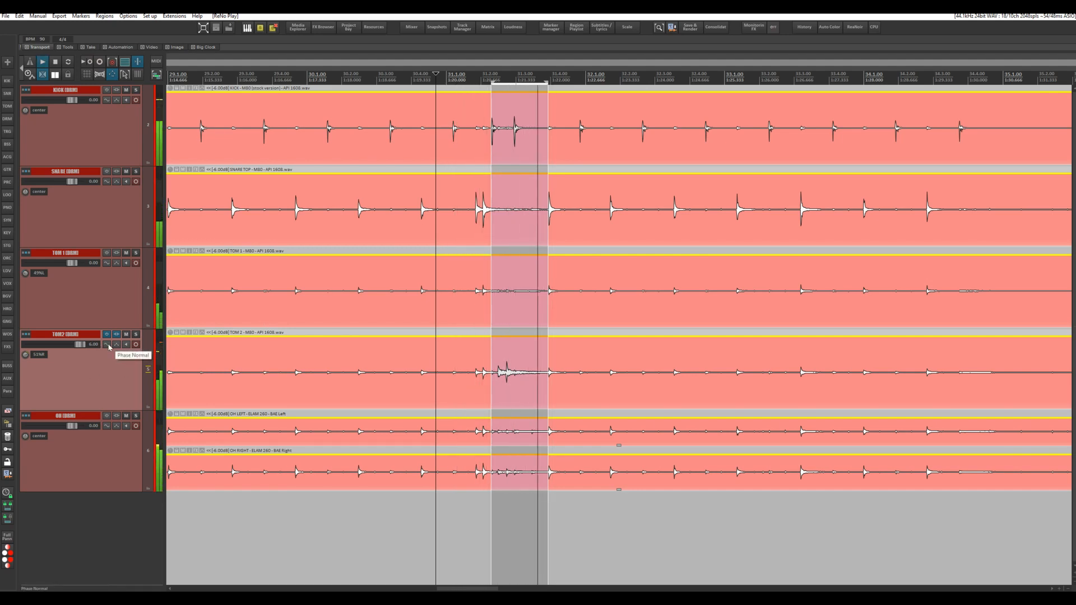
key("space")
- Open the TOM2 effects chain and lengthen ReaGate's release to 667 ms in stages while auditioning the fill with the full kit
left_click(117, 334)
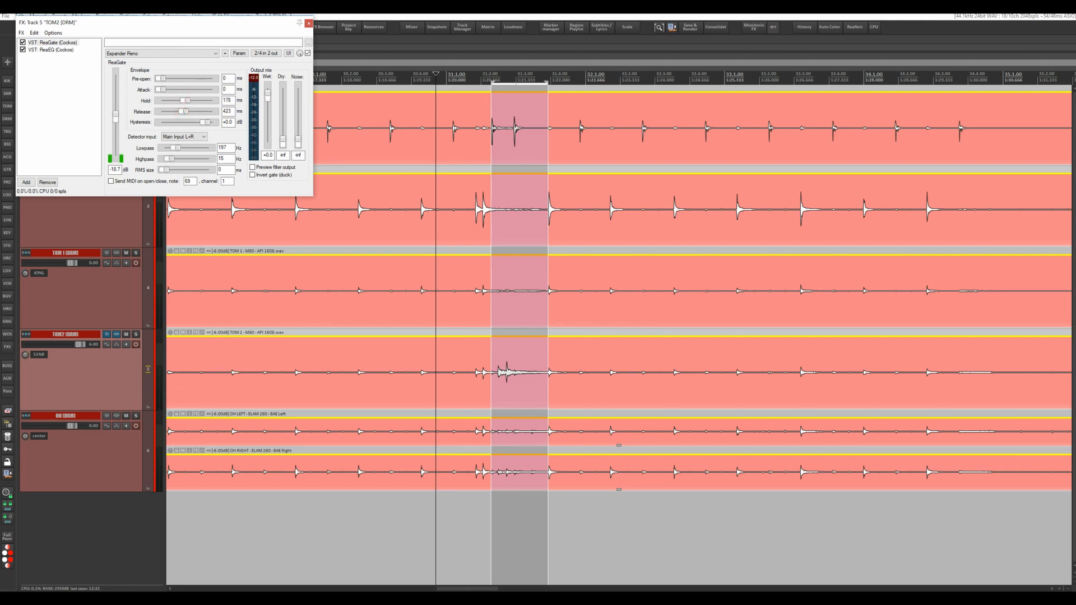
key("space")
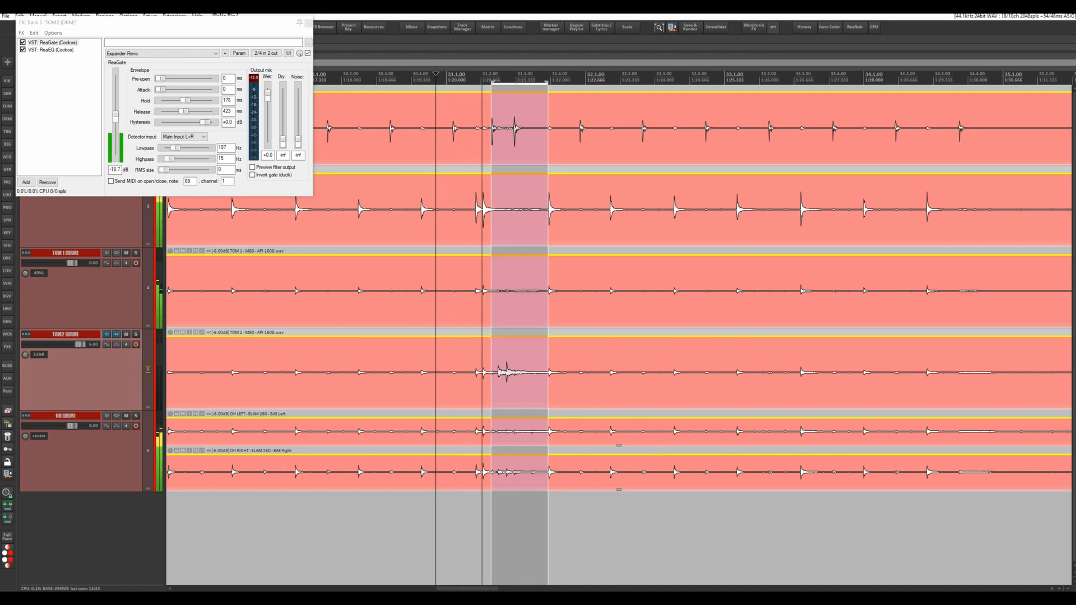
key("space")
left_click(184, 113)
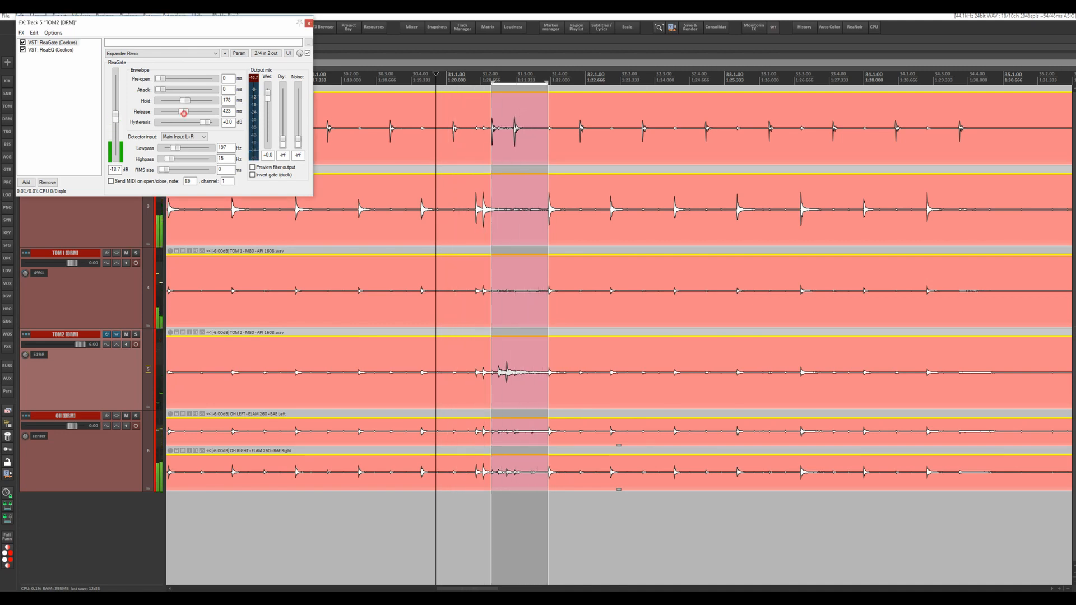
key("space")
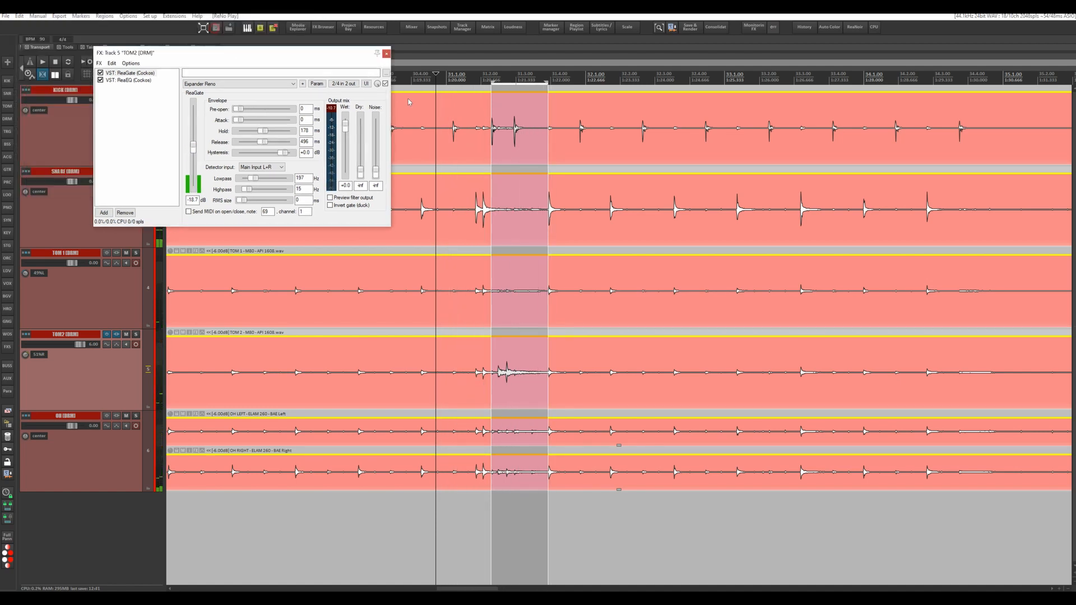
left_click_drag(293, 61, 759, 173)
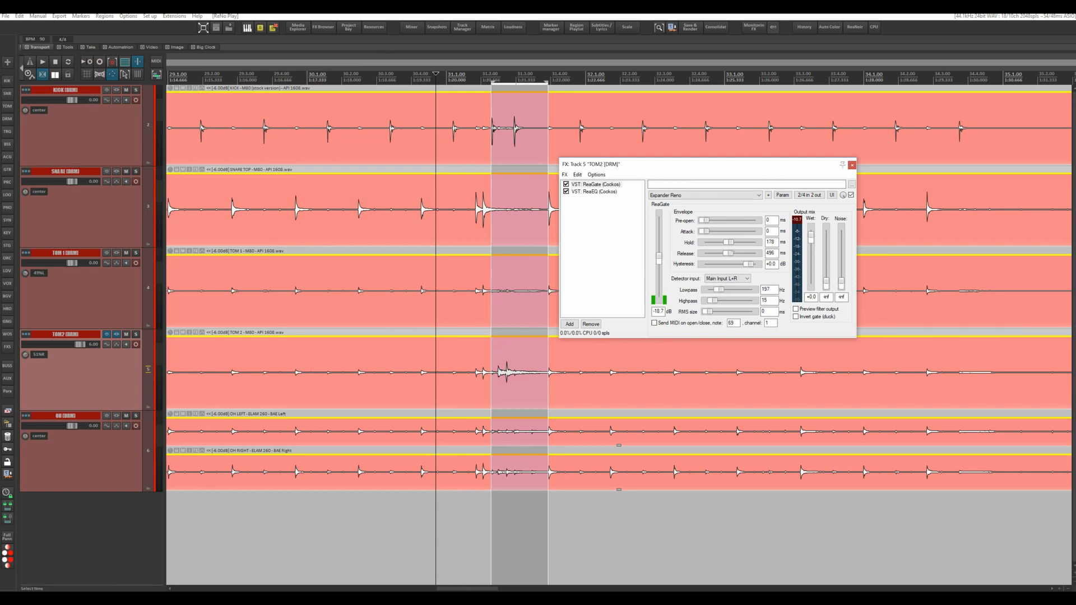
key("space")
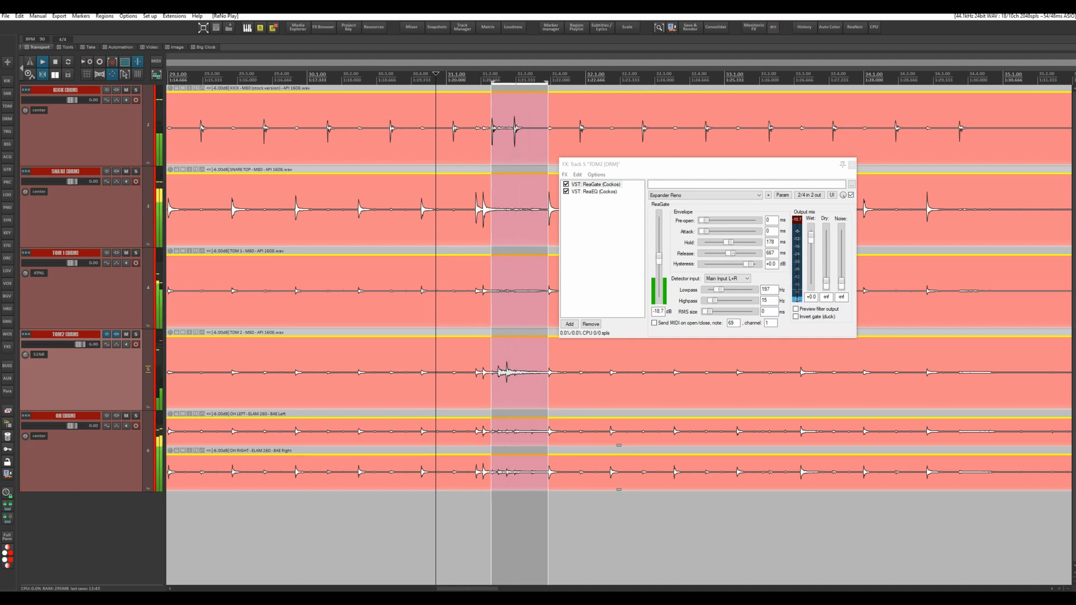
key("space")
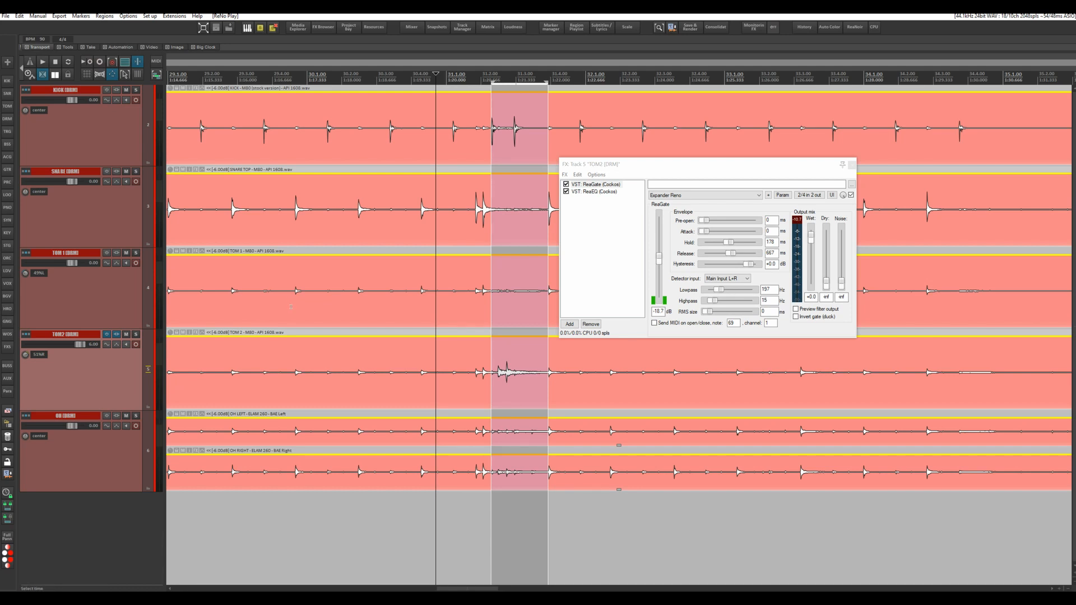
- Compare the tom fill in the full kit with TOM2's effects chain bypassed and enabled, leaving the effects enabled
key("space")
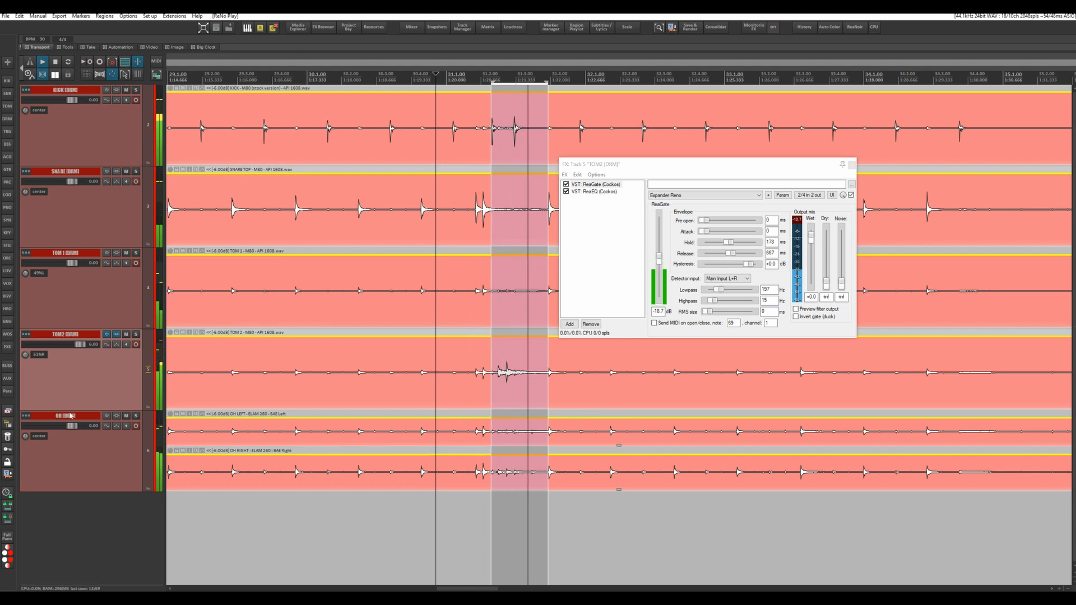
key("space")
left_click(107, 335)
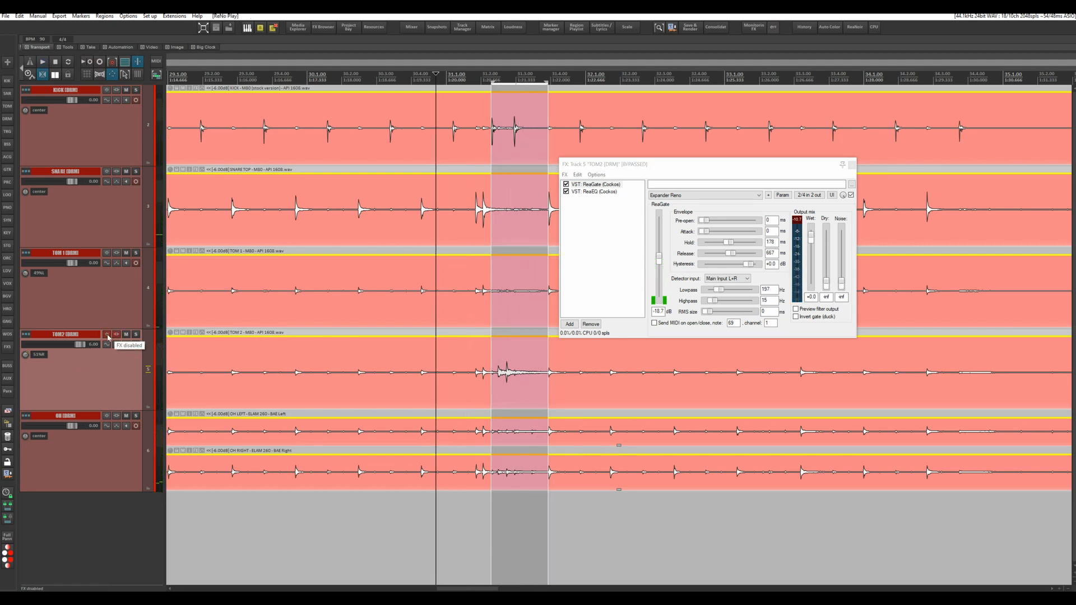
key("space")
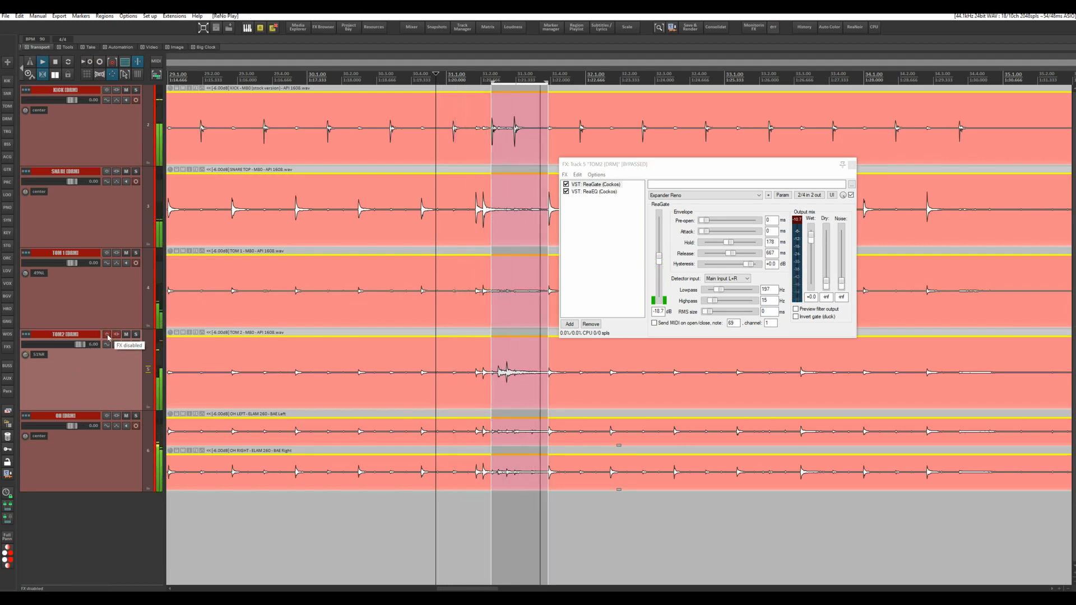
key("space")
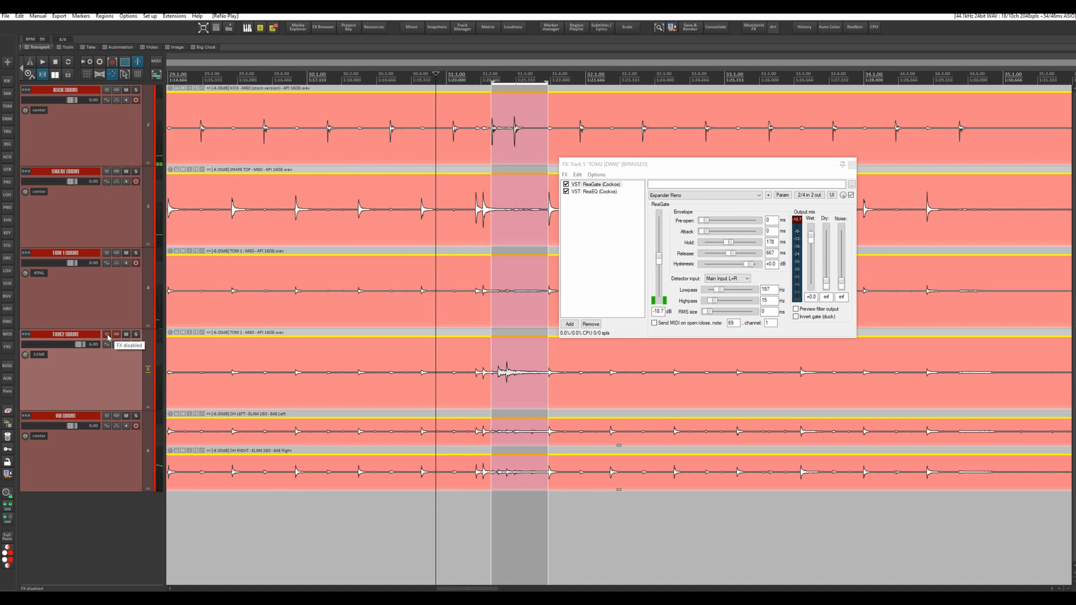
left_click(107, 335)
key("space")
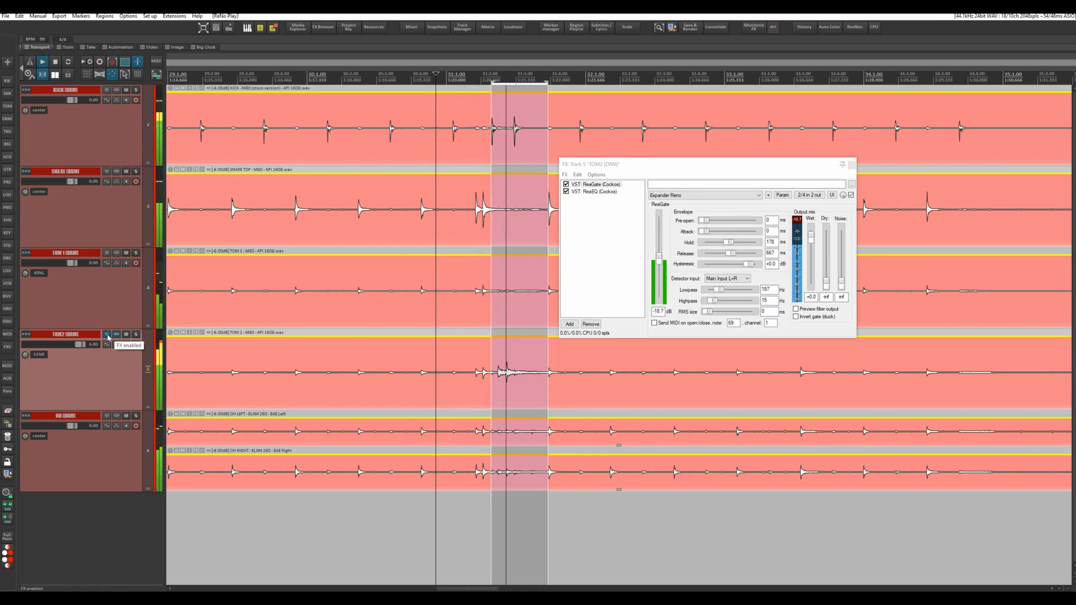
left_click(108, 337)
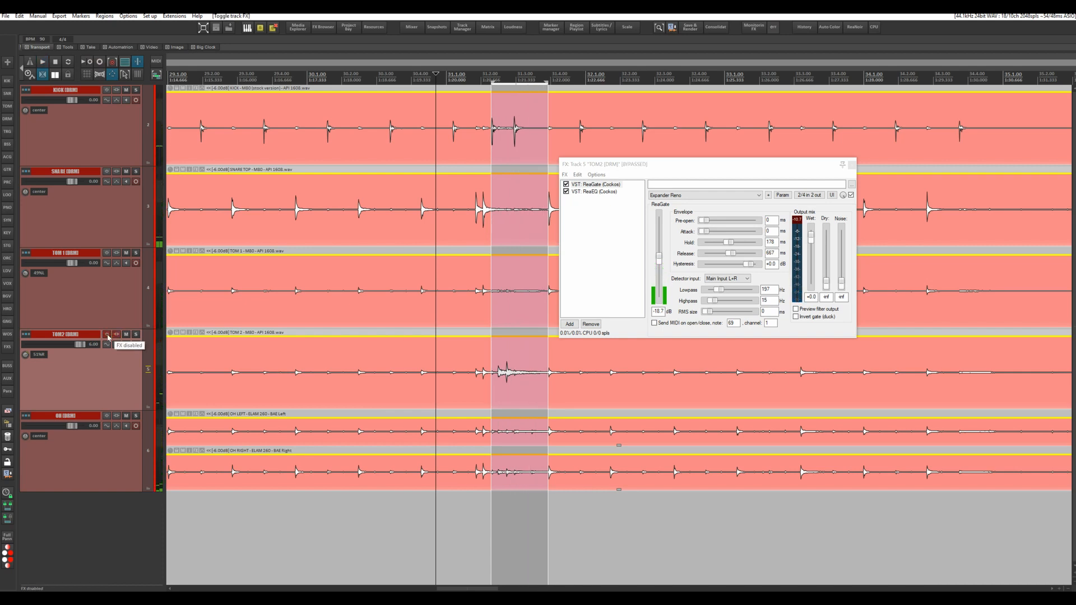
key("space")
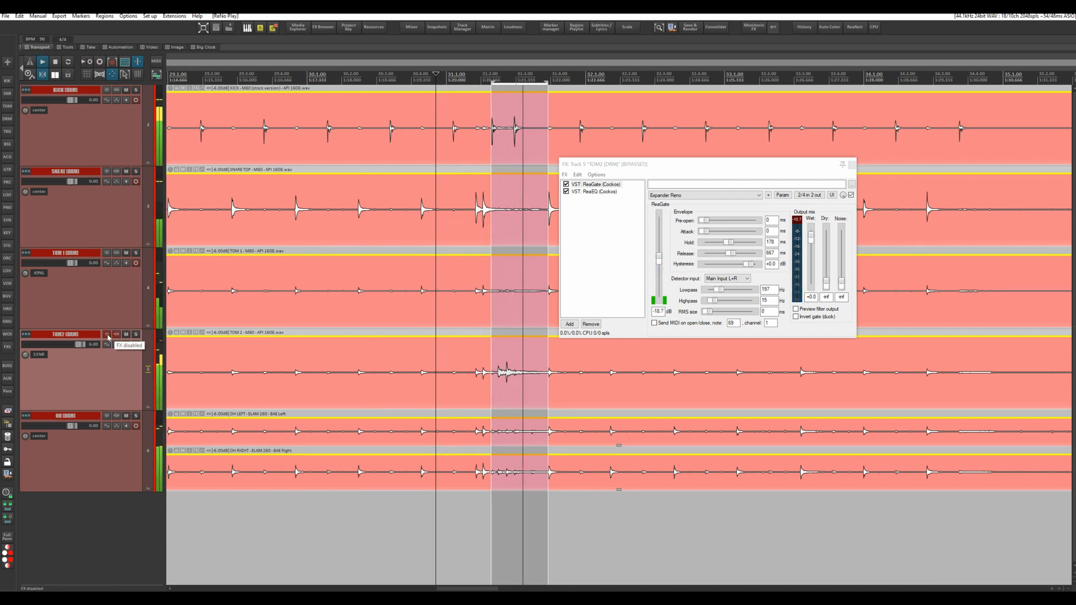
left_click(108, 337)
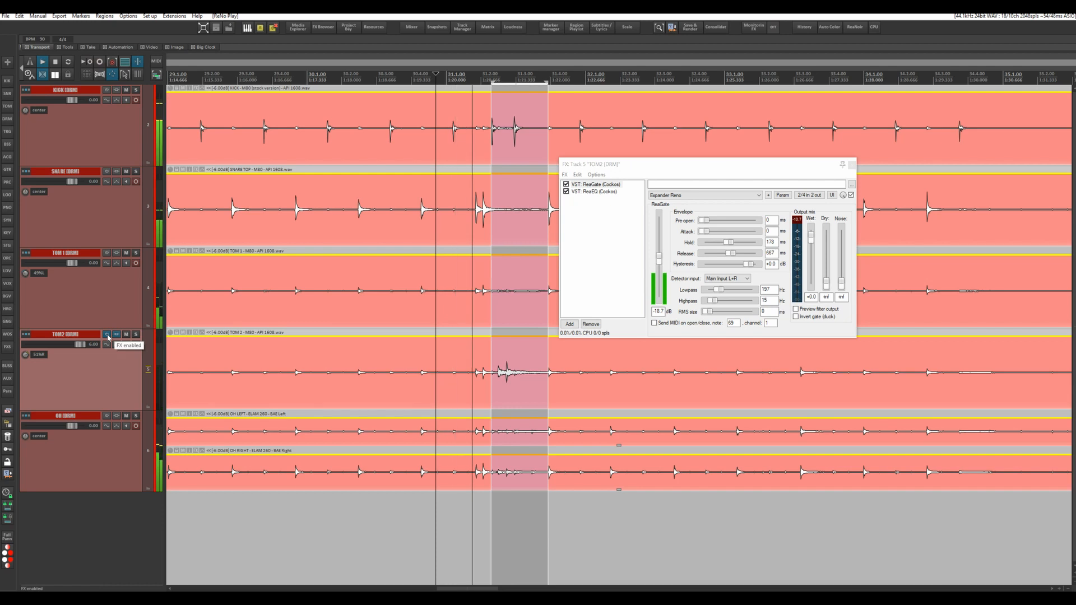
- Raise ReaEQ's output gain to 1.8 dB on TOM2 and compare the fill with the track's effects bypassed and enabled
left_click(594, 191)
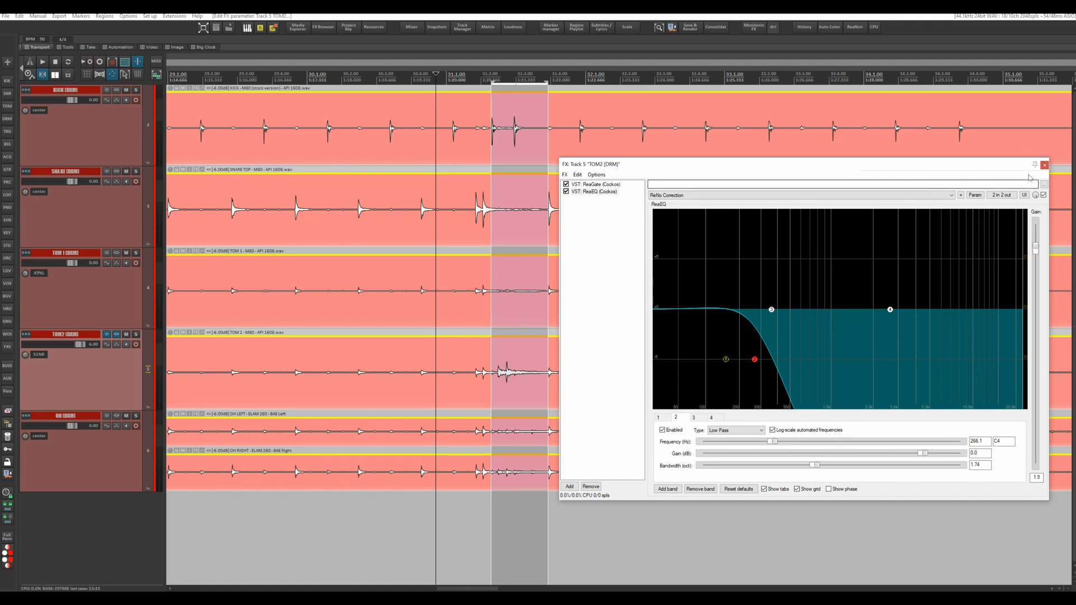
key("space")
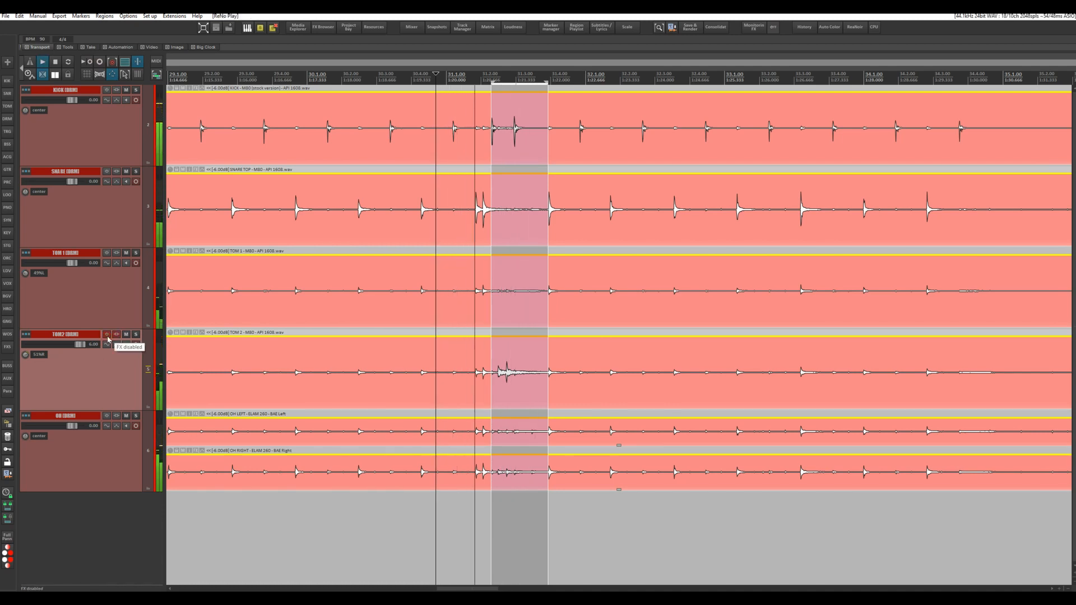
left_click(107, 336)
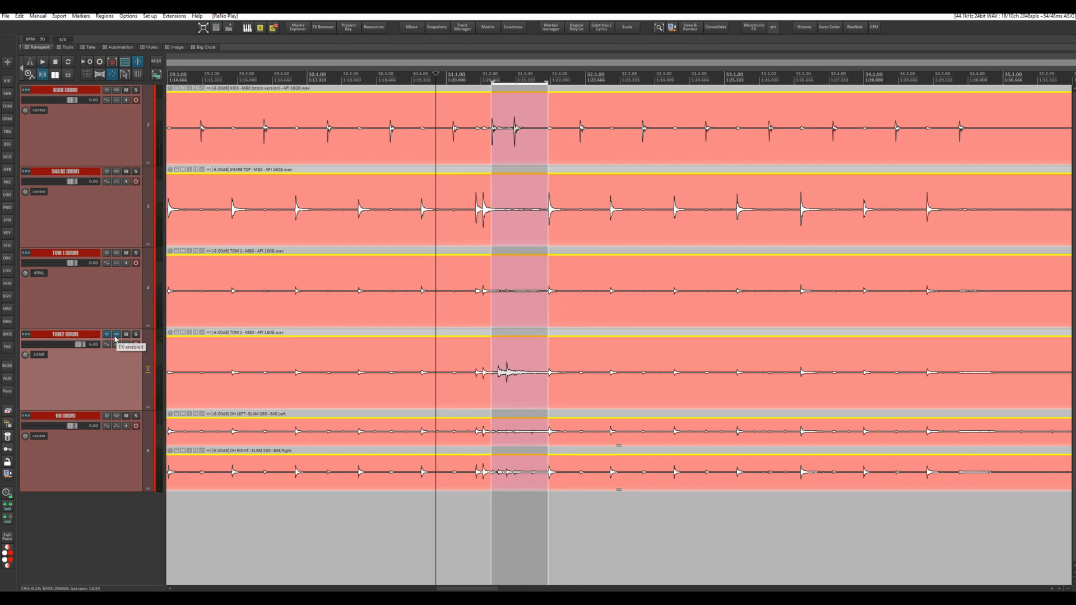
- Compare the fill with only ReaEQ bypassed on TOM2, re-enable it, and close the effects chain
left_click(116, 336)
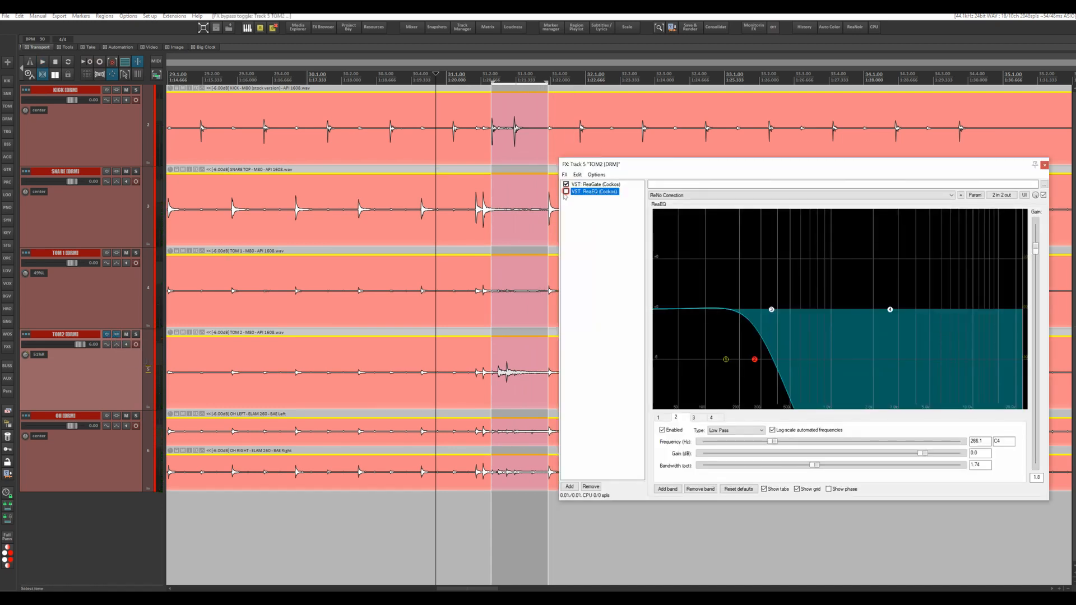
key("space")
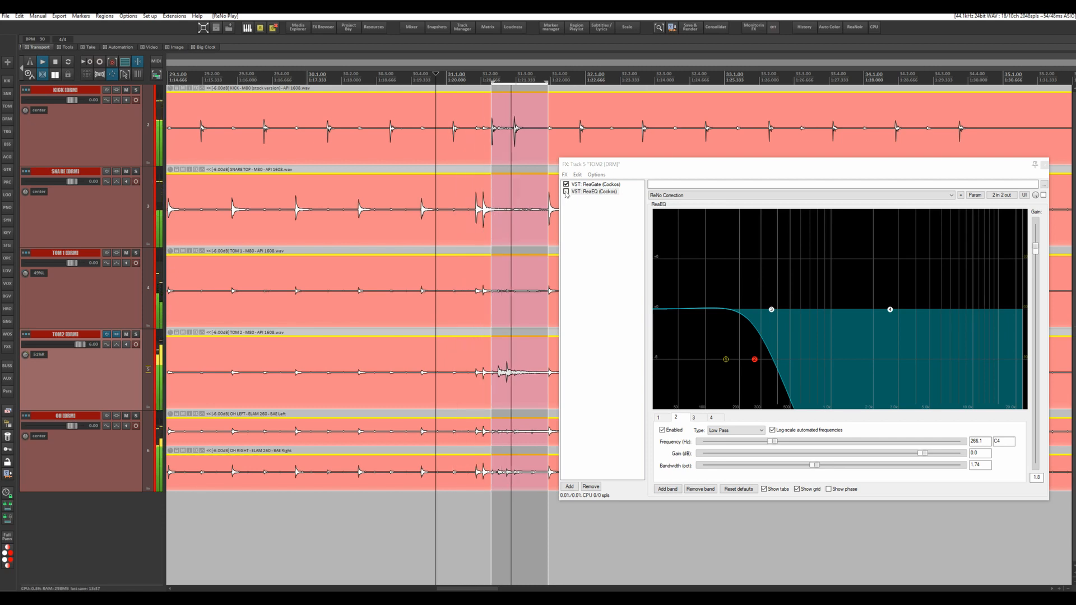
left_click(566, 192)
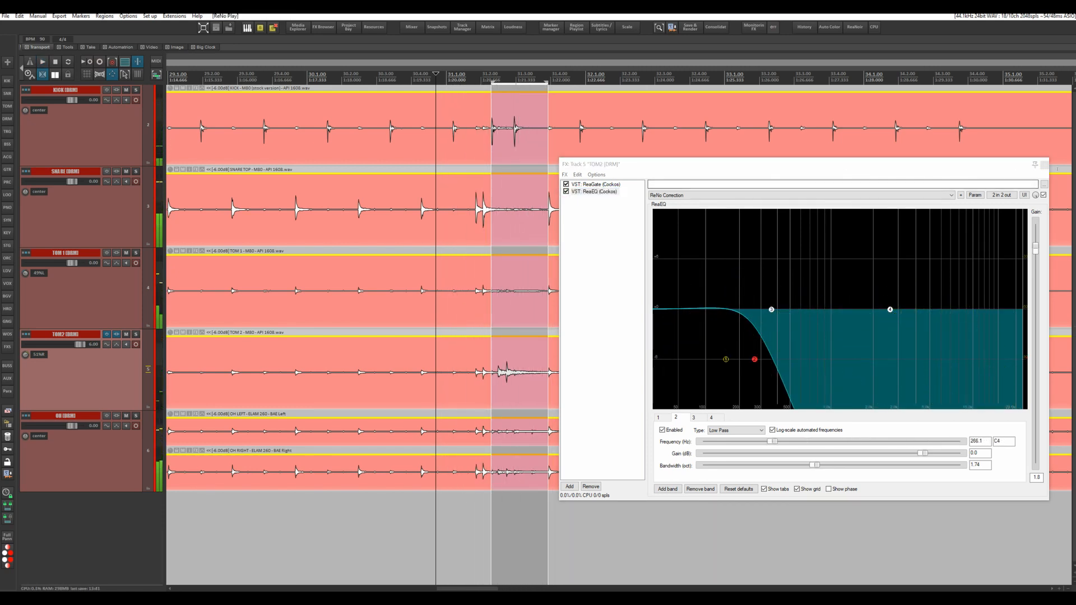
left_click(1045, 165)
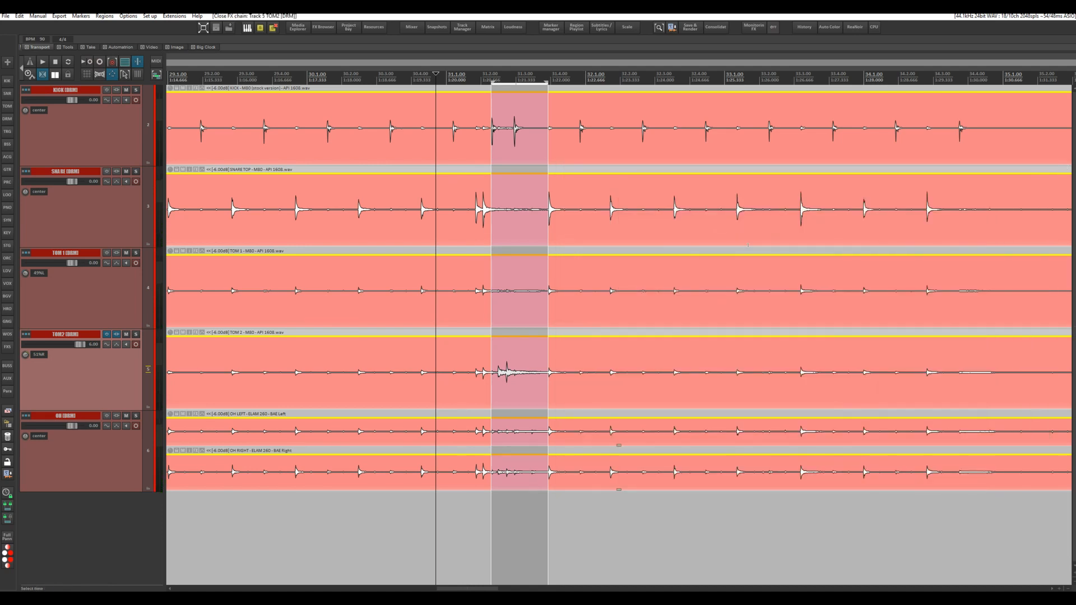